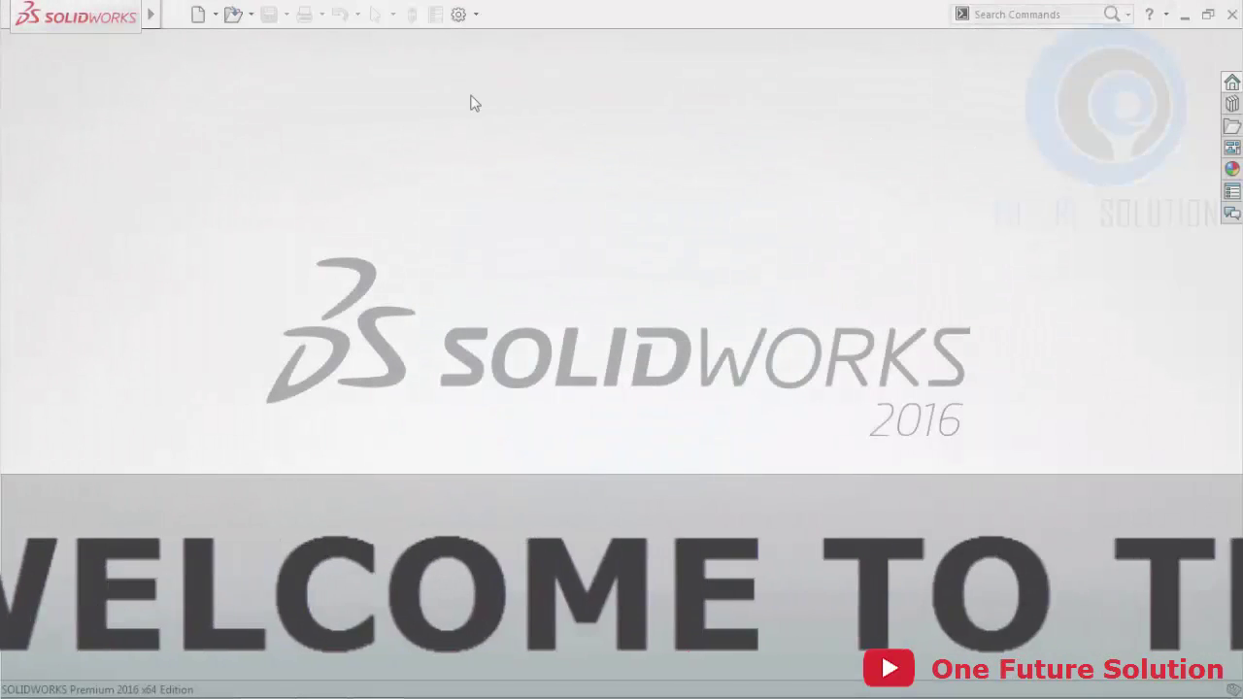
# - Create a new part document and start a sketch on the Top plane
pyautogui.click(175, 13)
pyautogui.click(199, 38)
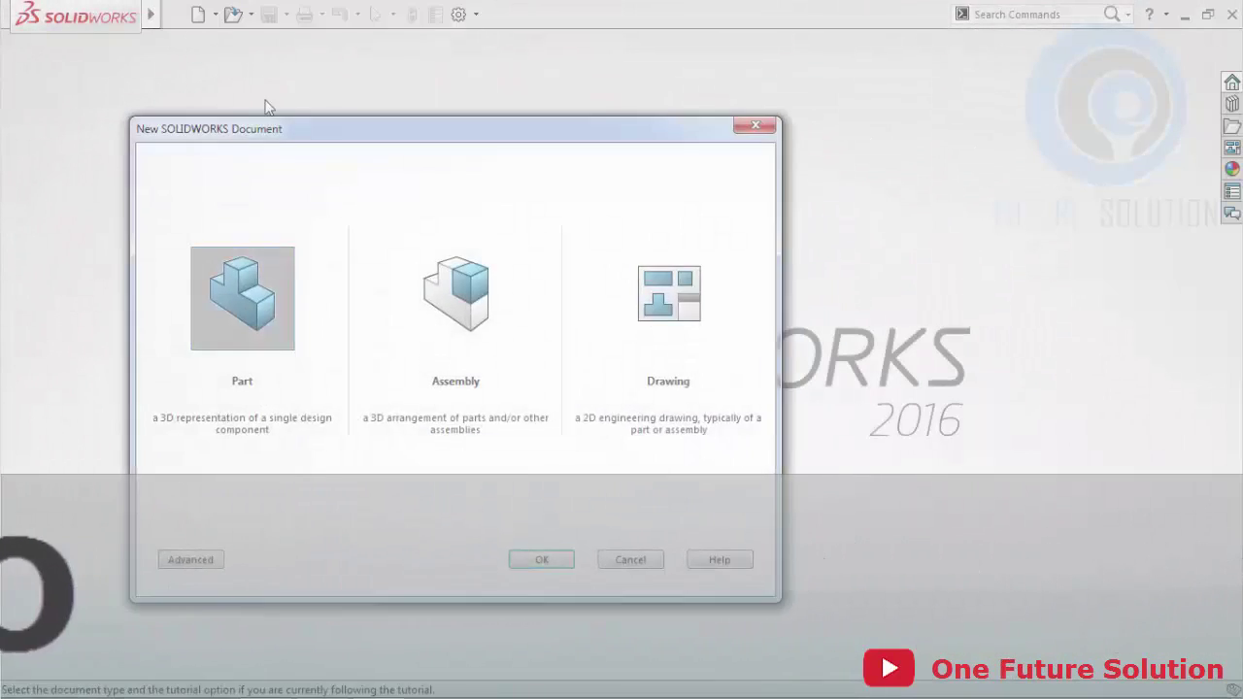
pyautogui.doubleClick(252, 294)
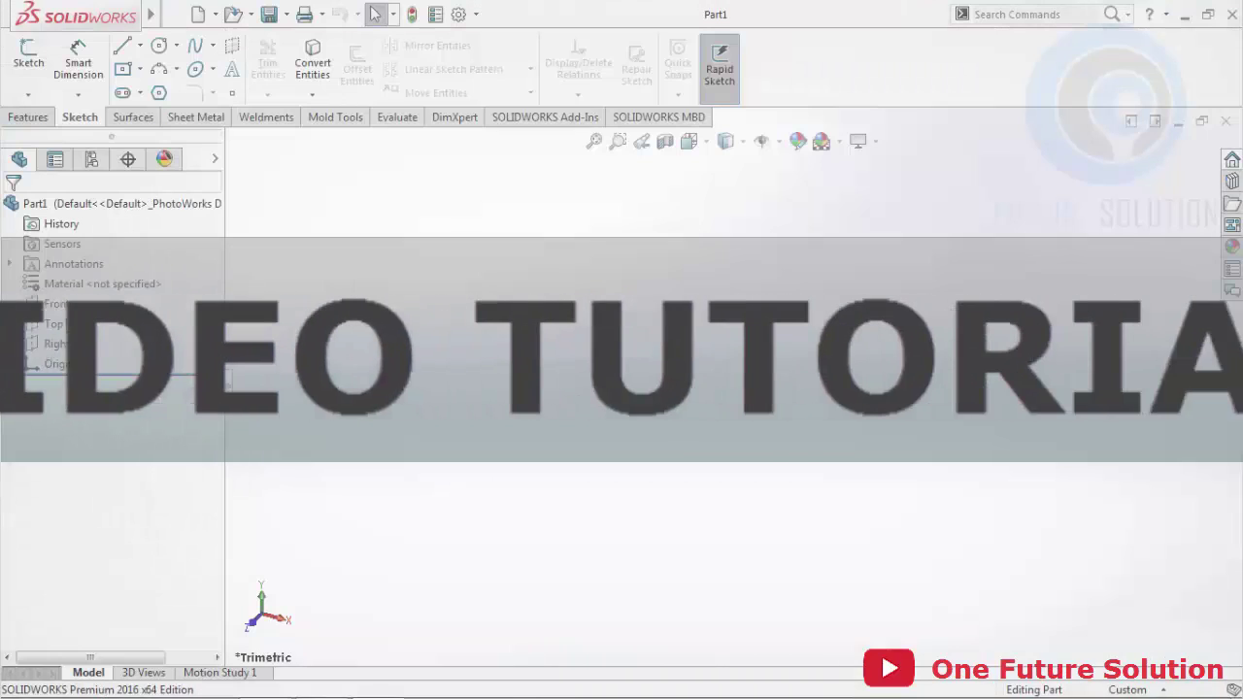
pyautogui.click(53, 323)
pyautogui.click(28, 56)
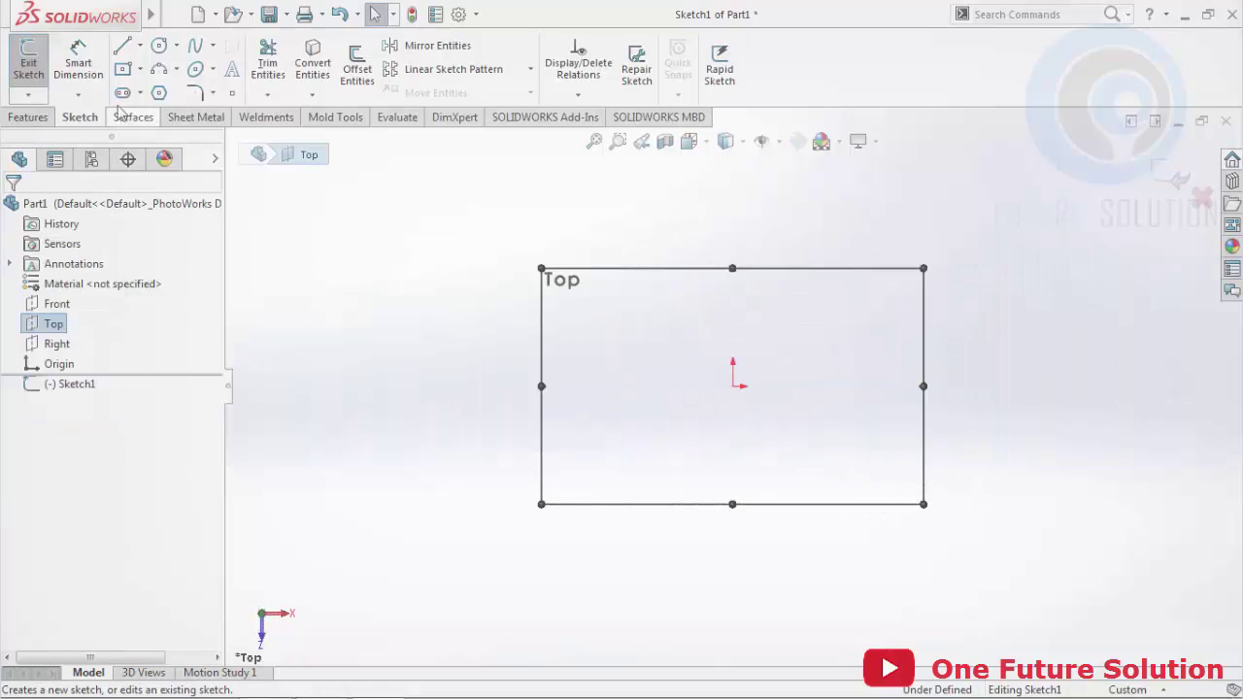
# - Sketch a closed, irregular four-sided outline with the Line tool, its shortest side about 63 mm long
pyautogui.click(121, 46)
pyautogui.click(476, 299)
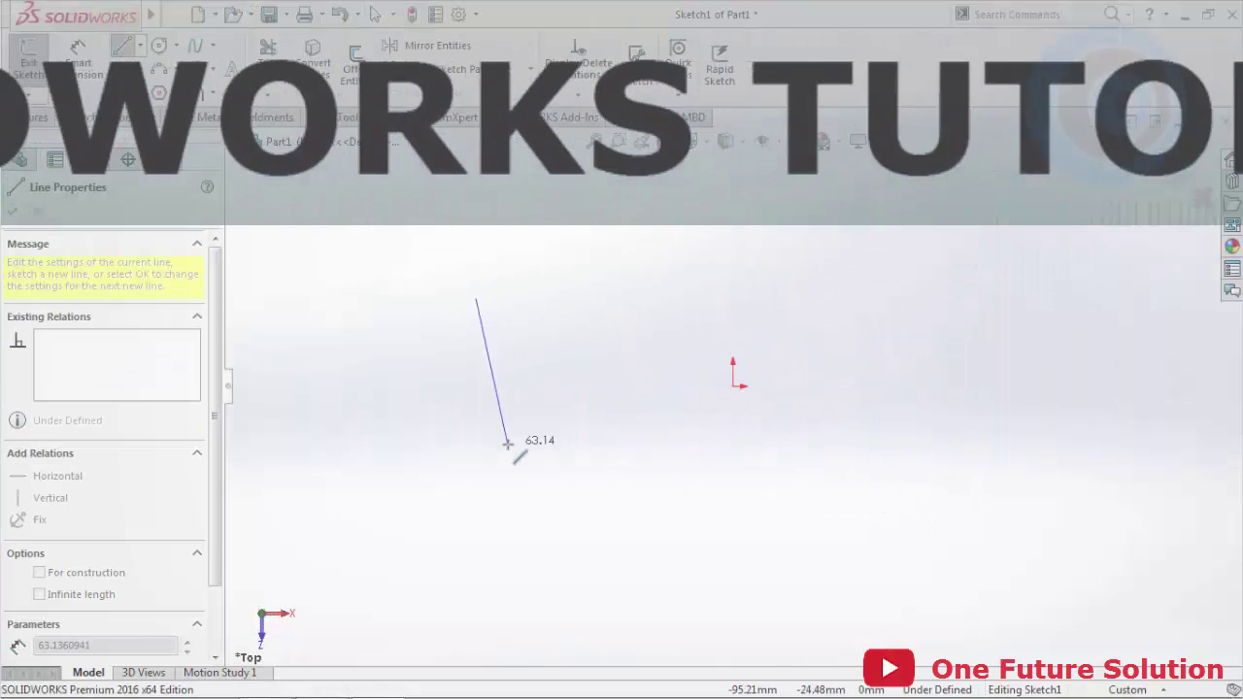
pyautogui.click(507, 444)
pyautogui.click(811, 478)
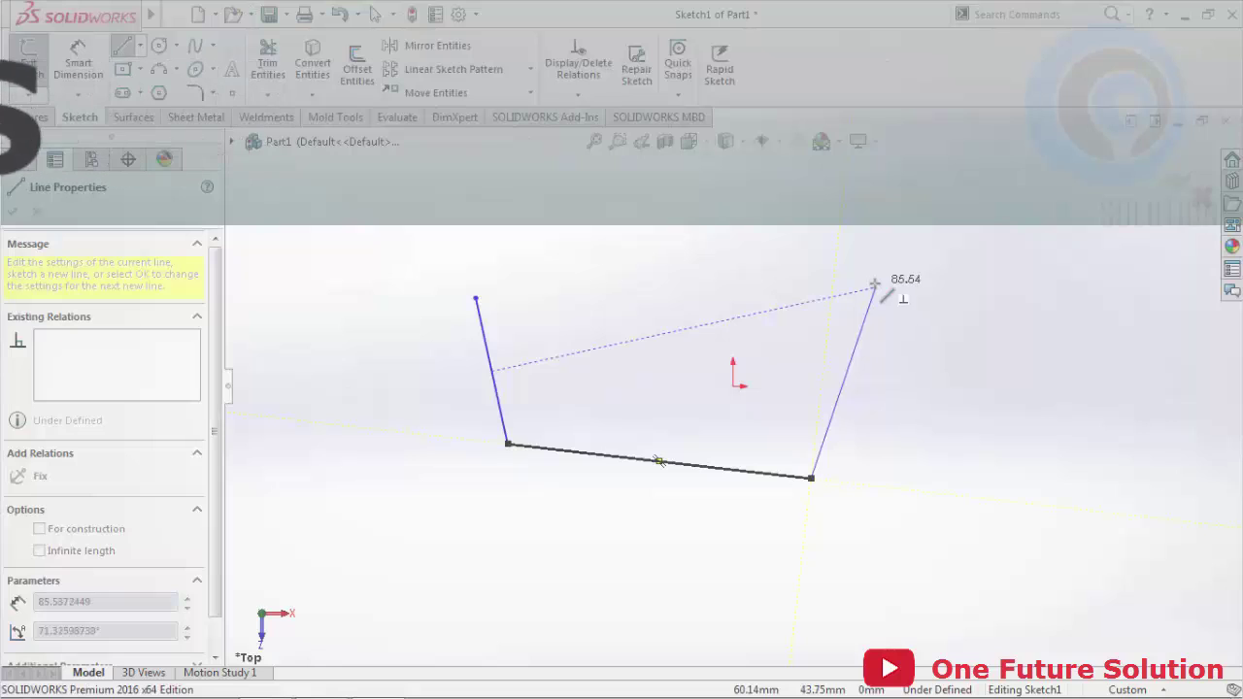
pyautogui.click(874, 286)
pyautogui.click(476, 300)
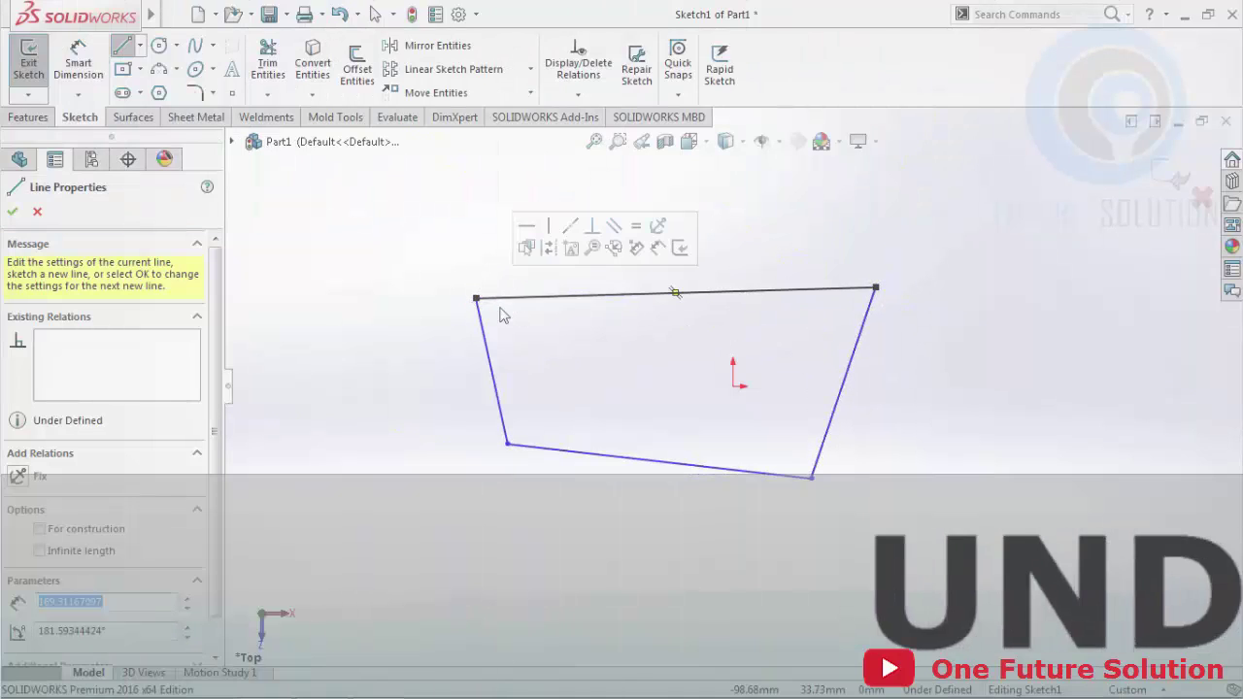
pyautogui.press('Escape')
# - Make the outline's upper and lower lines horizontal and its two side lines vertical with sketch relations
pyautogui.click(522, 298)
pyautogui.click(20, 404)
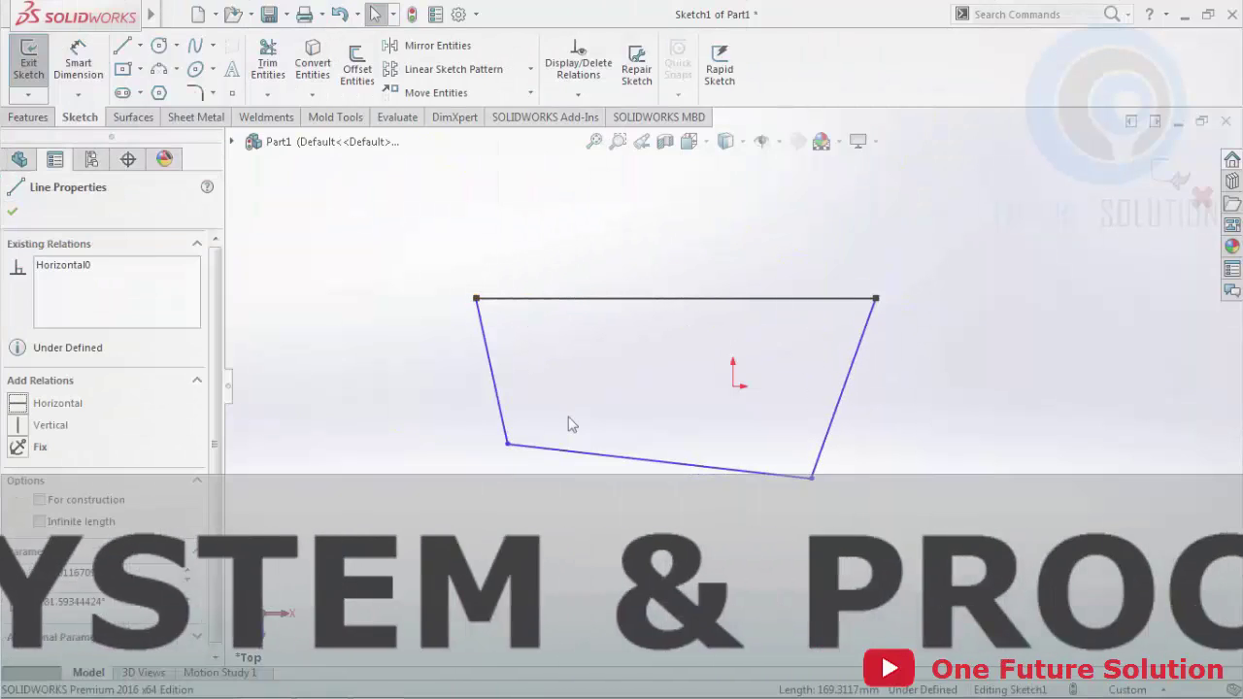
pyautogui.click(491, 363)
pyautogui.click(83, 426)
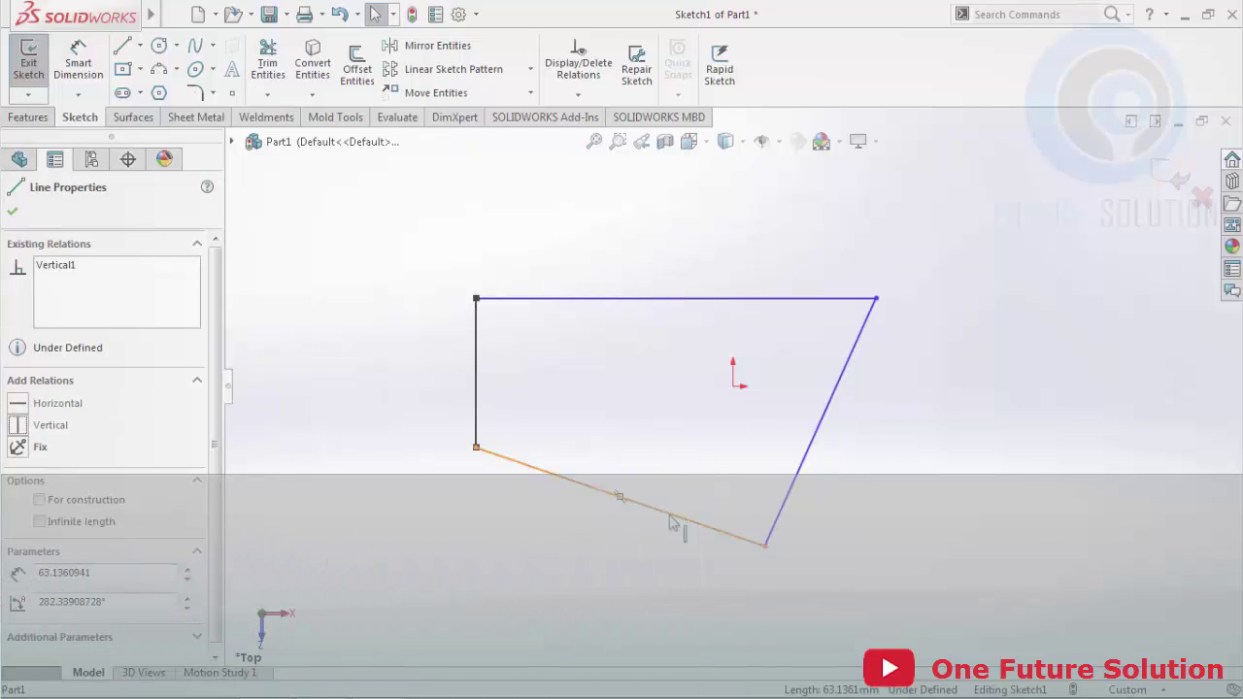
pyautogui.click(632, 501)
pyautogui.click(39, 408)
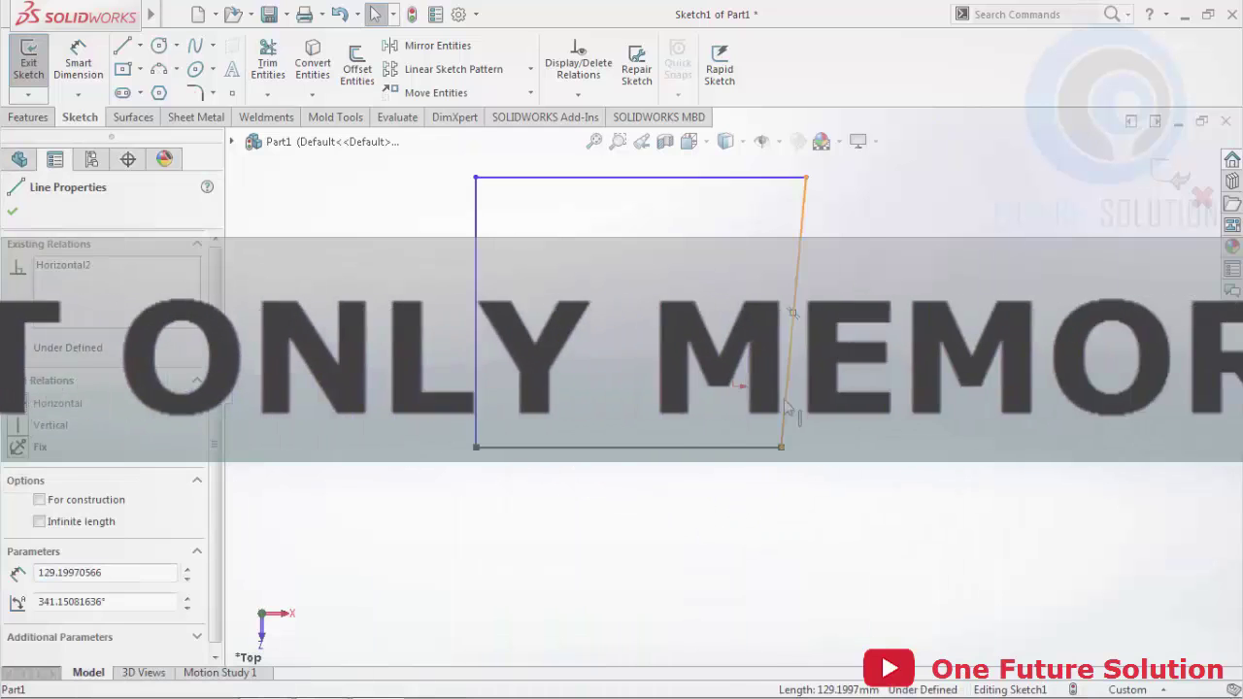
pyautogui.click(795, 311)
pyautogui.click(49, 426)
pyautogui.press('Escape')
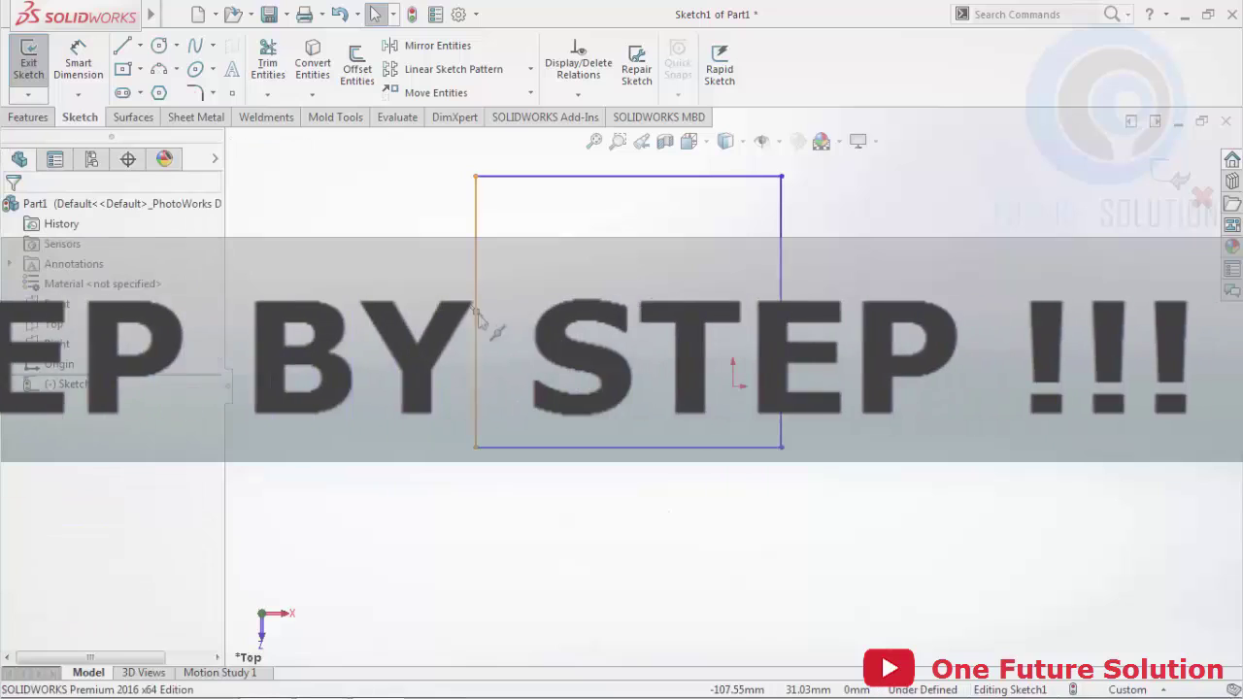
# - Centre the rectangle on the origin by aligning its left midpoint horizontally and its upper midpoint vertically with the origin
pyautogui.click(476, 312)
pyautogui.keyDown('ctrl'); pyautogui.click(734, 387); pyautogui.keyUp('ctrl')
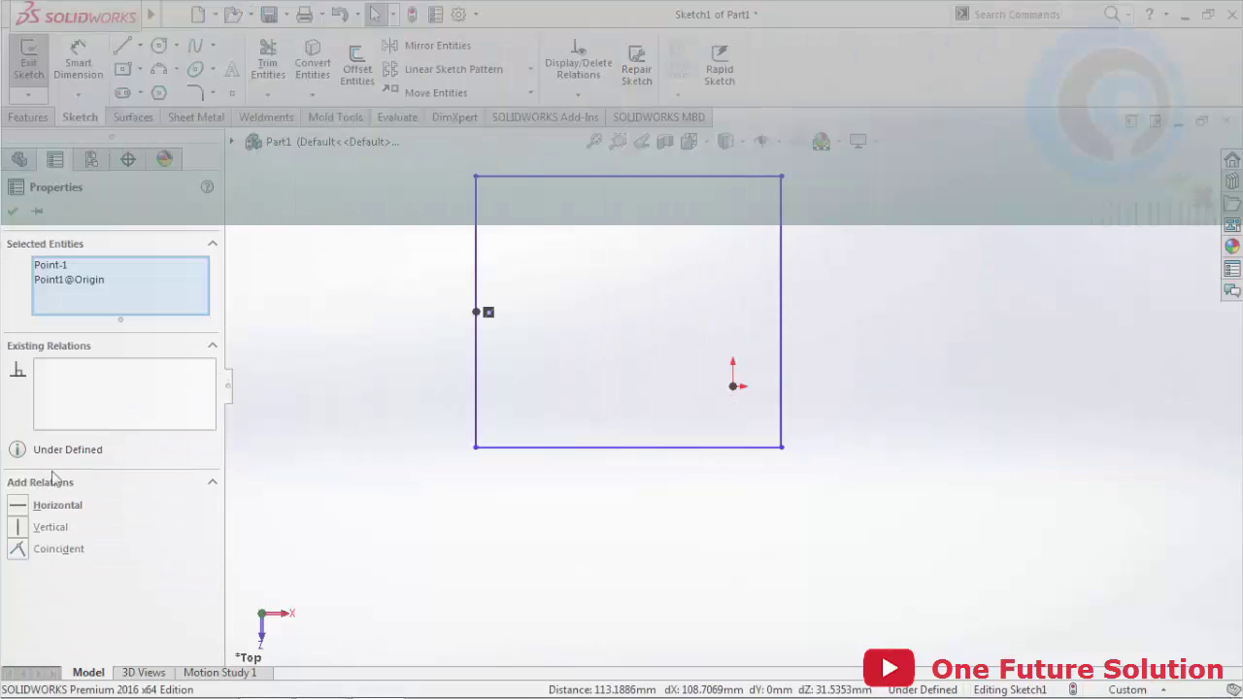
pyautogui.click(48, 505)
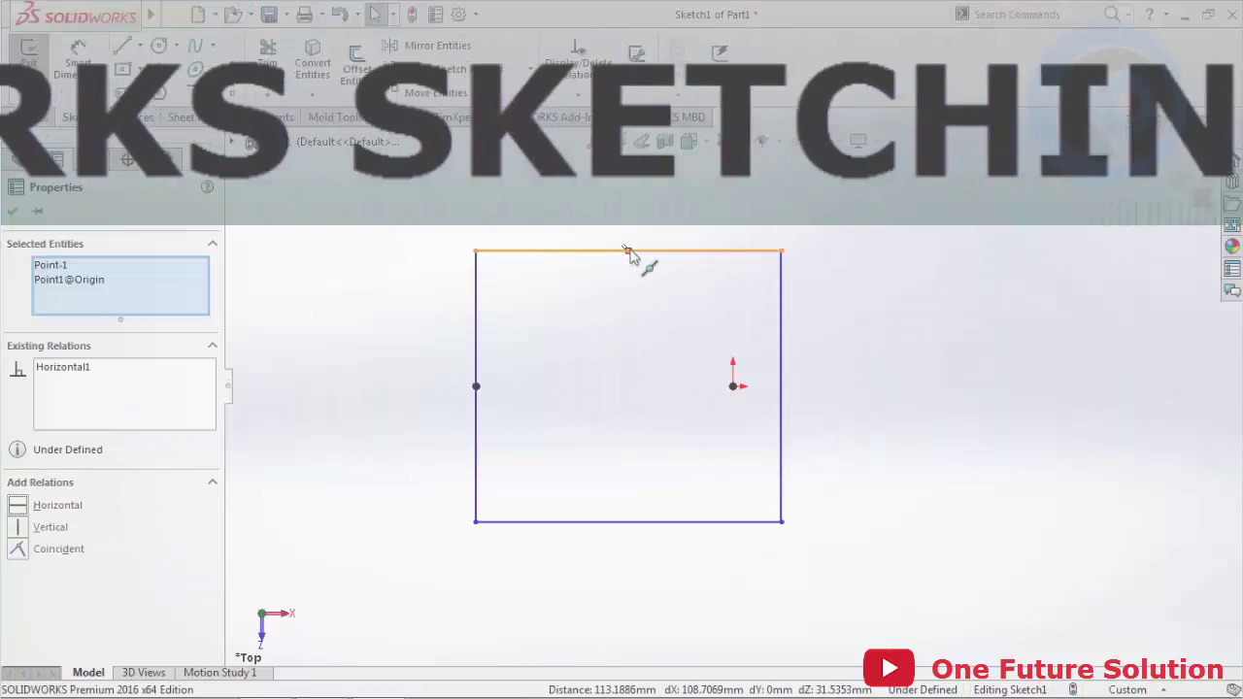
pyautogui.click(630, 253)
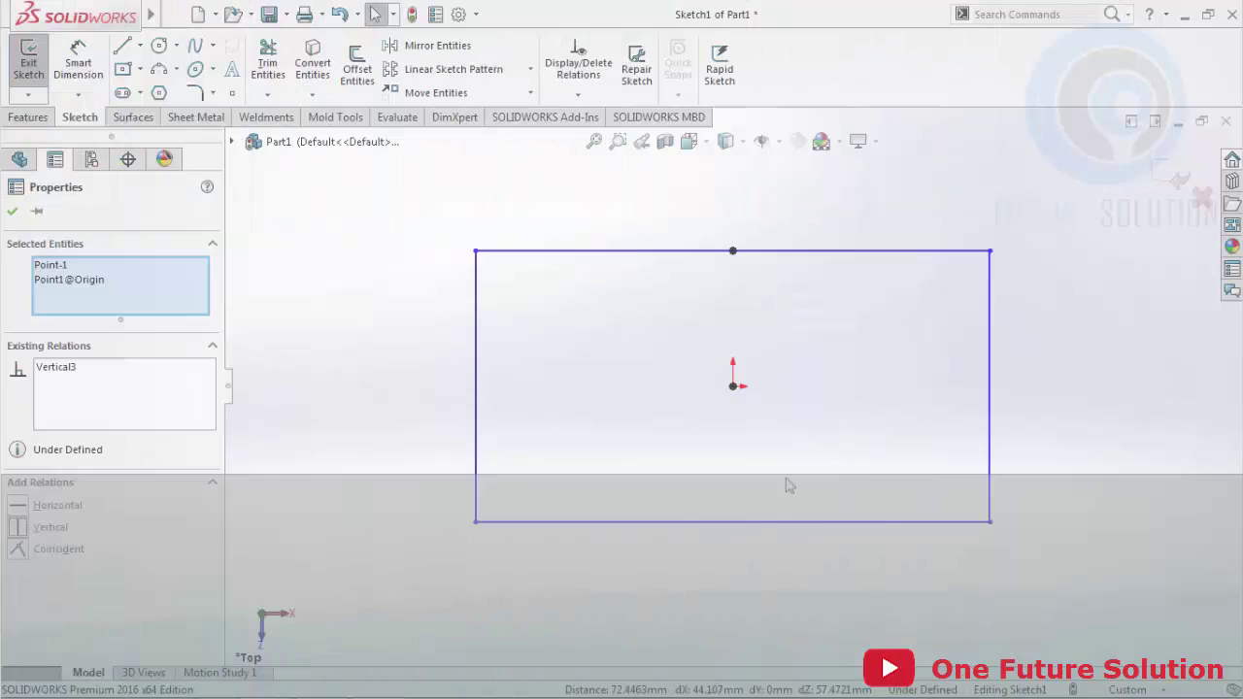
pyautogui.click(789, 486)
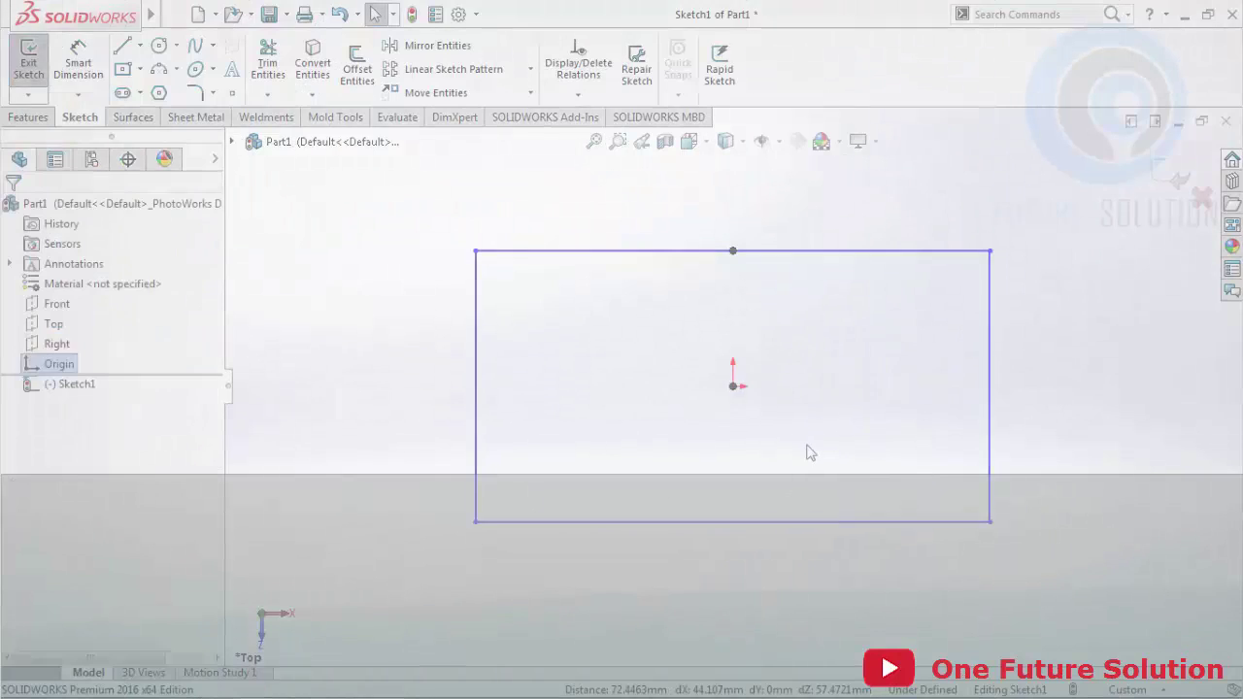
# - Dimension the rectangle's lower edge to 300 mm
pyautogui.click(1007, 388)
pyautogui.click(852, 522)
pyautogui.click(844, 596)
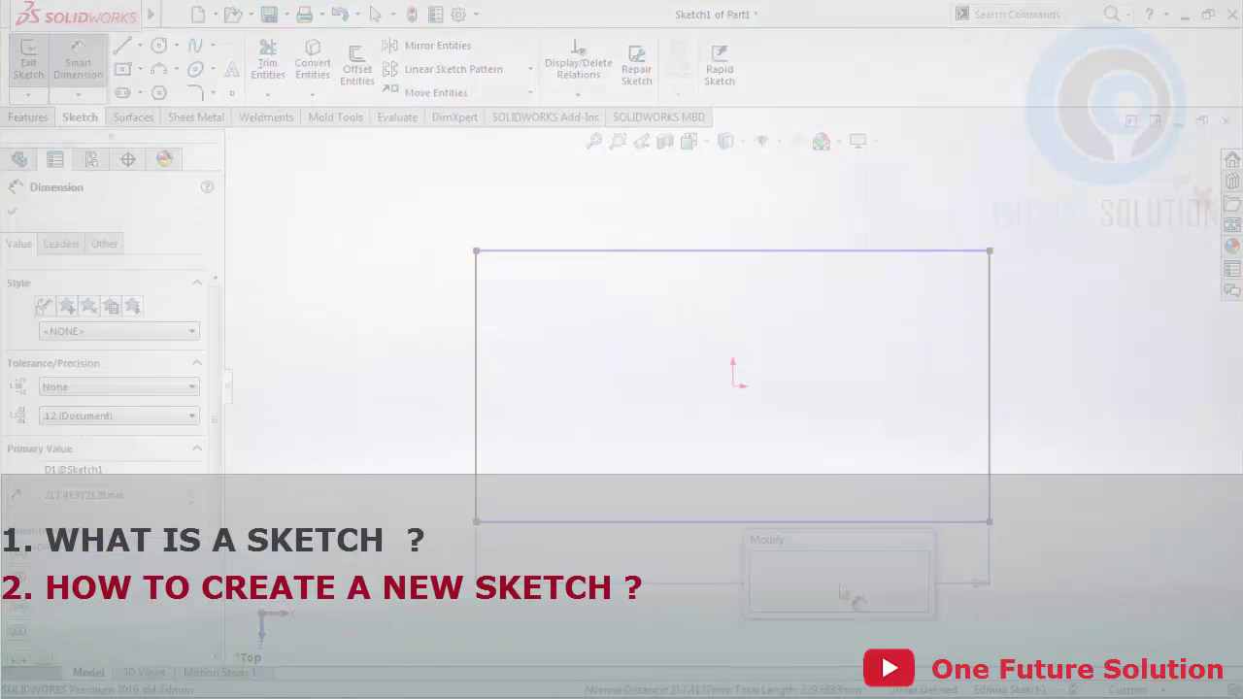
pyautogui.write('300')
pyautogui.press('Return')
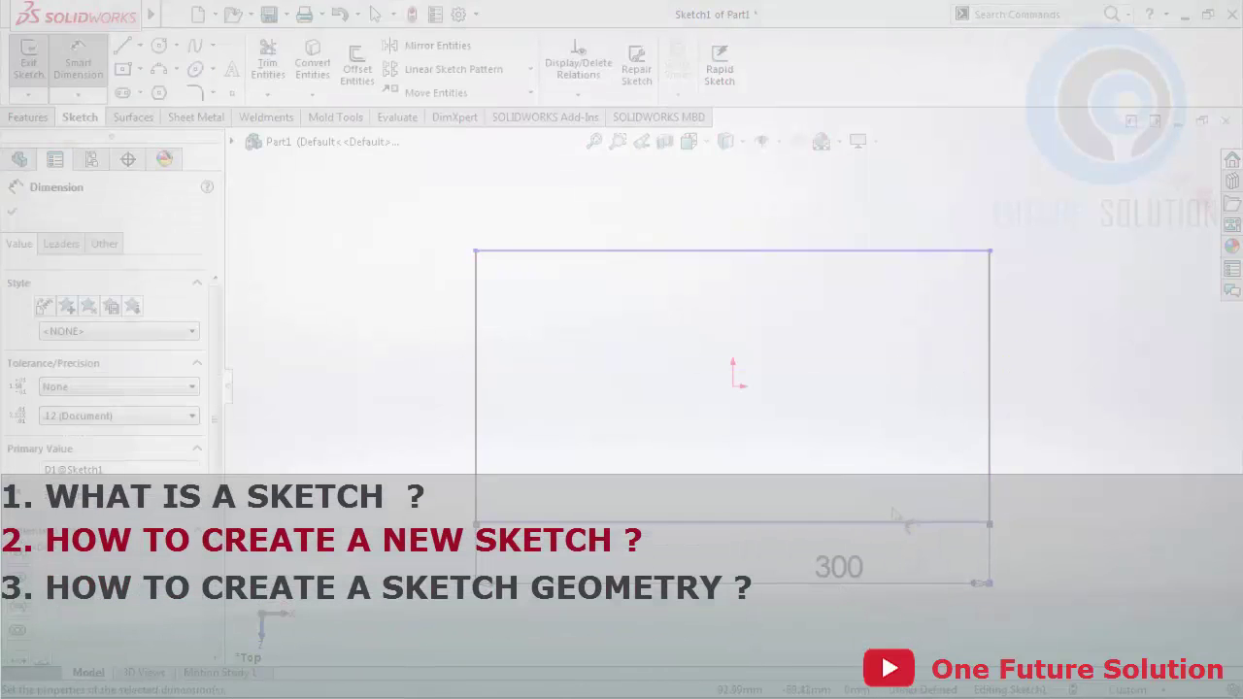
# - Dimension the rectangle's right edge to 300 mm and fit the sketch in the view
pyautogui.click(990, 311)
pyautogui.click(1074, 335)
pyautogui.write('300')
pyautogui.press('Return')
pyautogui.press('f')
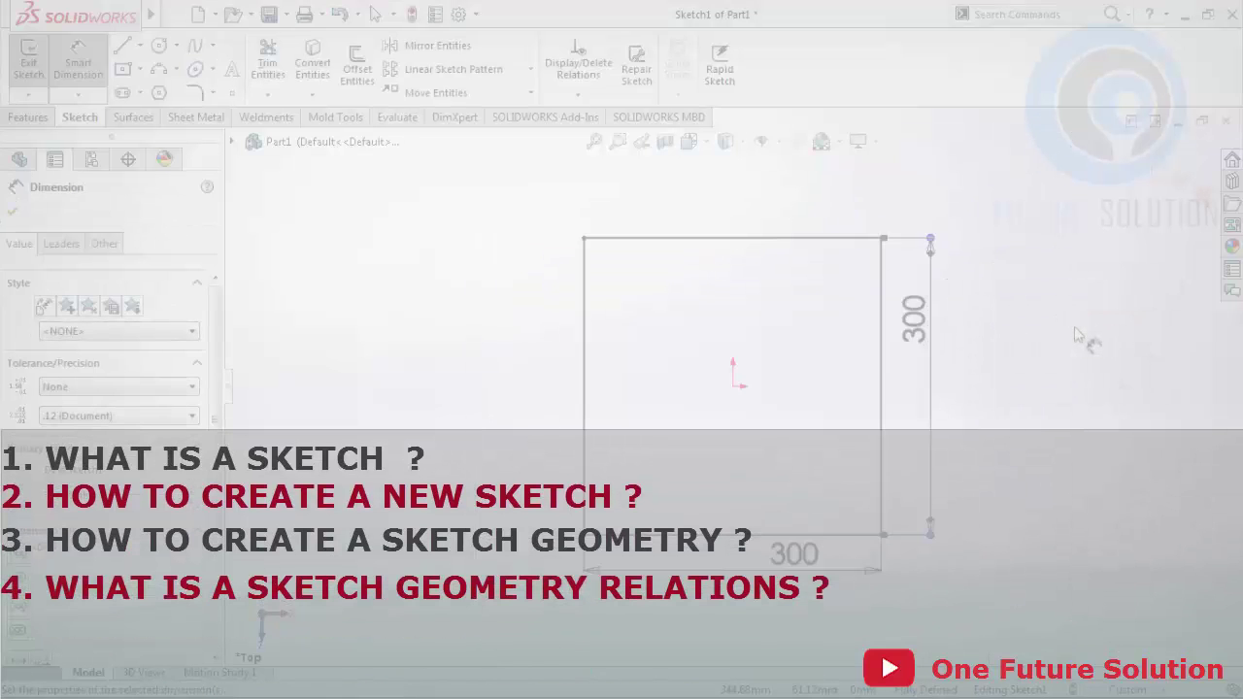
pyautogui.press('Escape')
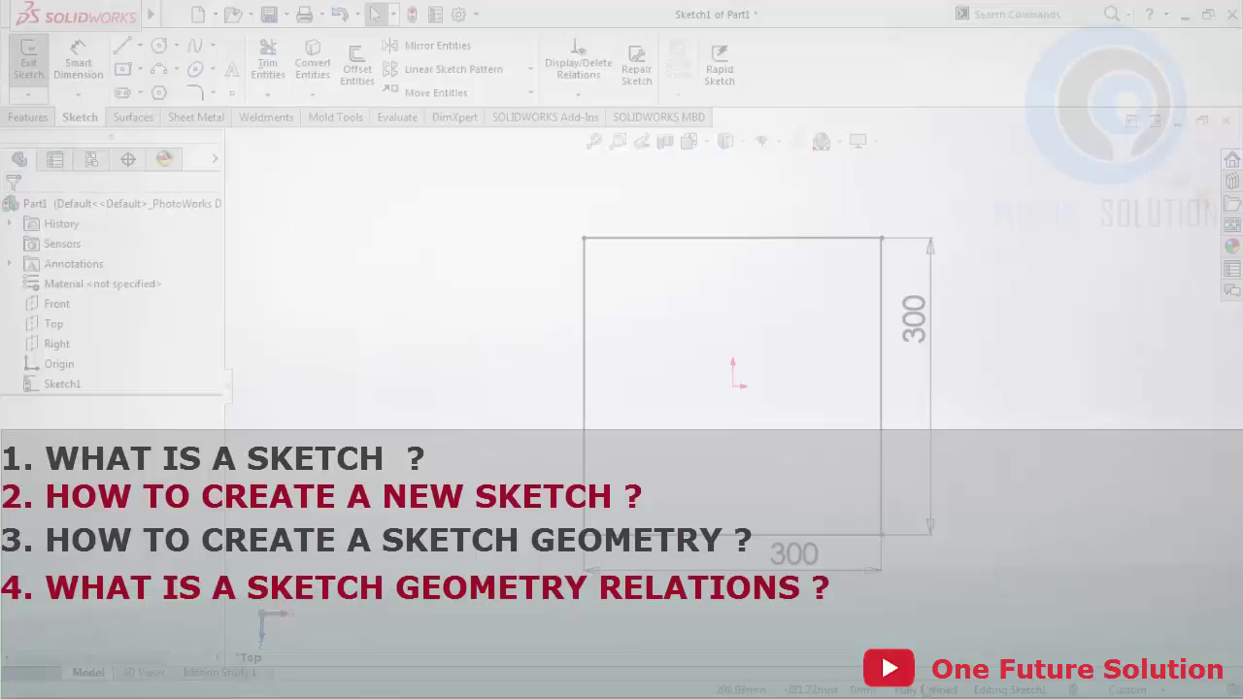
# - Exit the sketch, show it in isometric view and extrude the square profile into a thin plate
pyautogui.click(1169, 175)
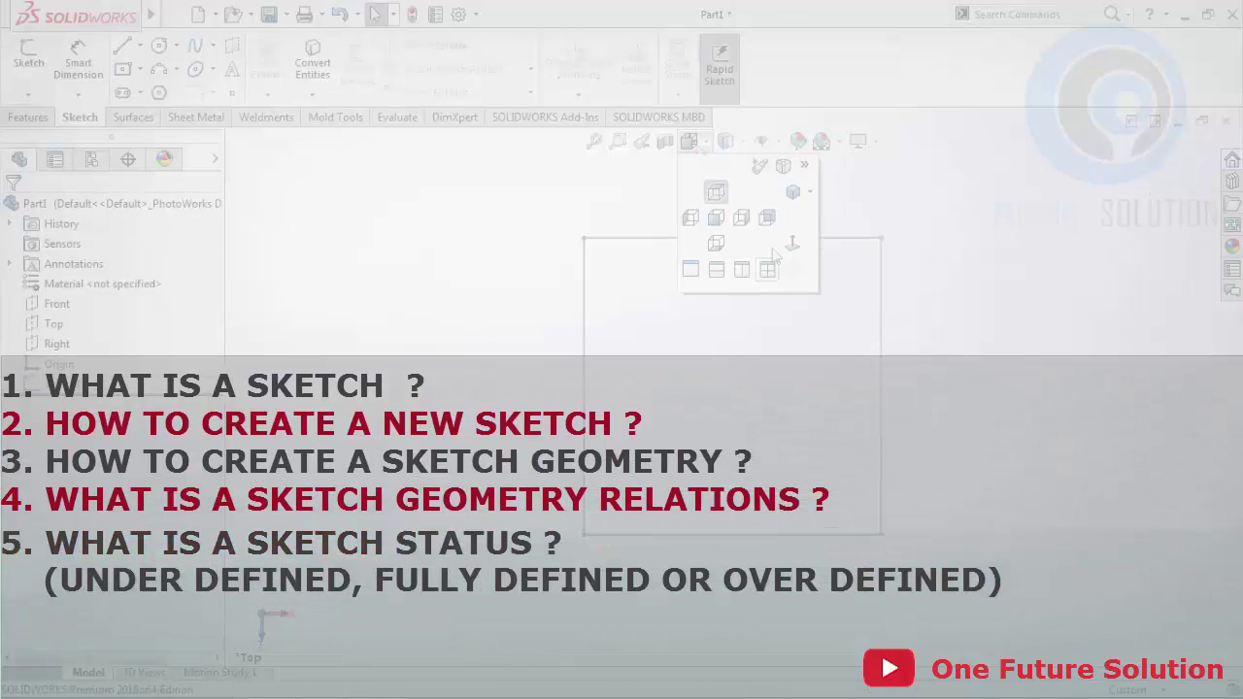
pyautogui.click(794, 193)
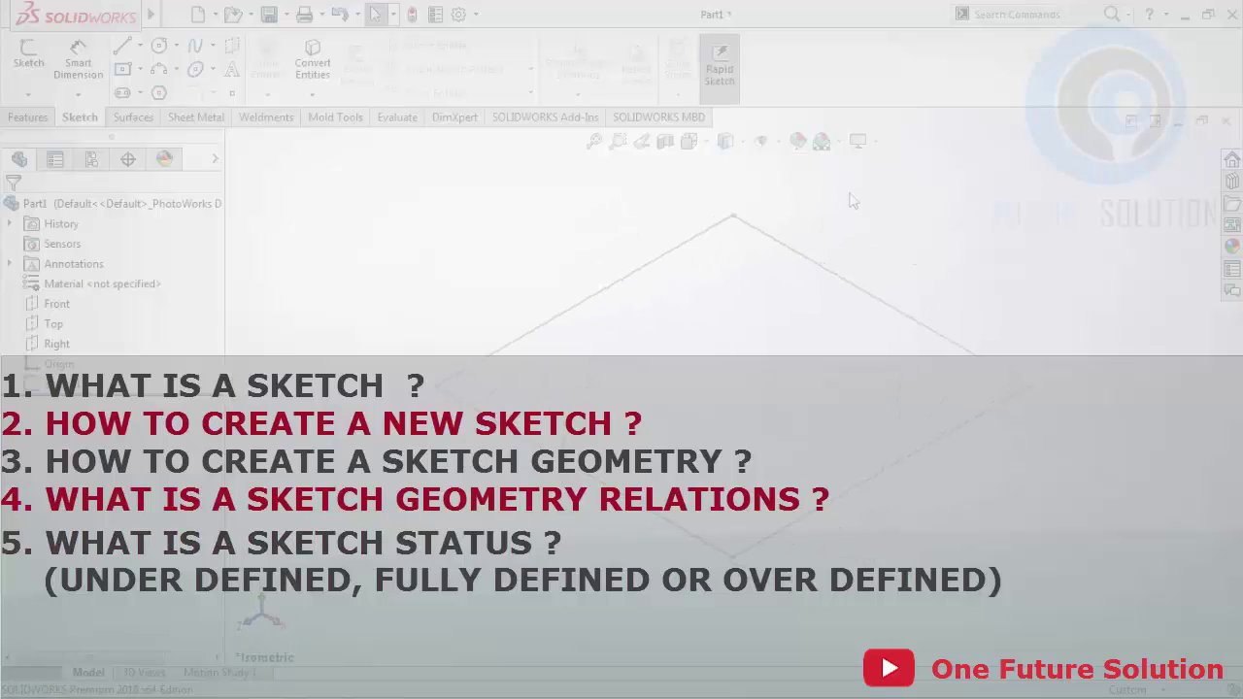
pyautogui.click(28, 118)
pyautogui.click(37, 63)
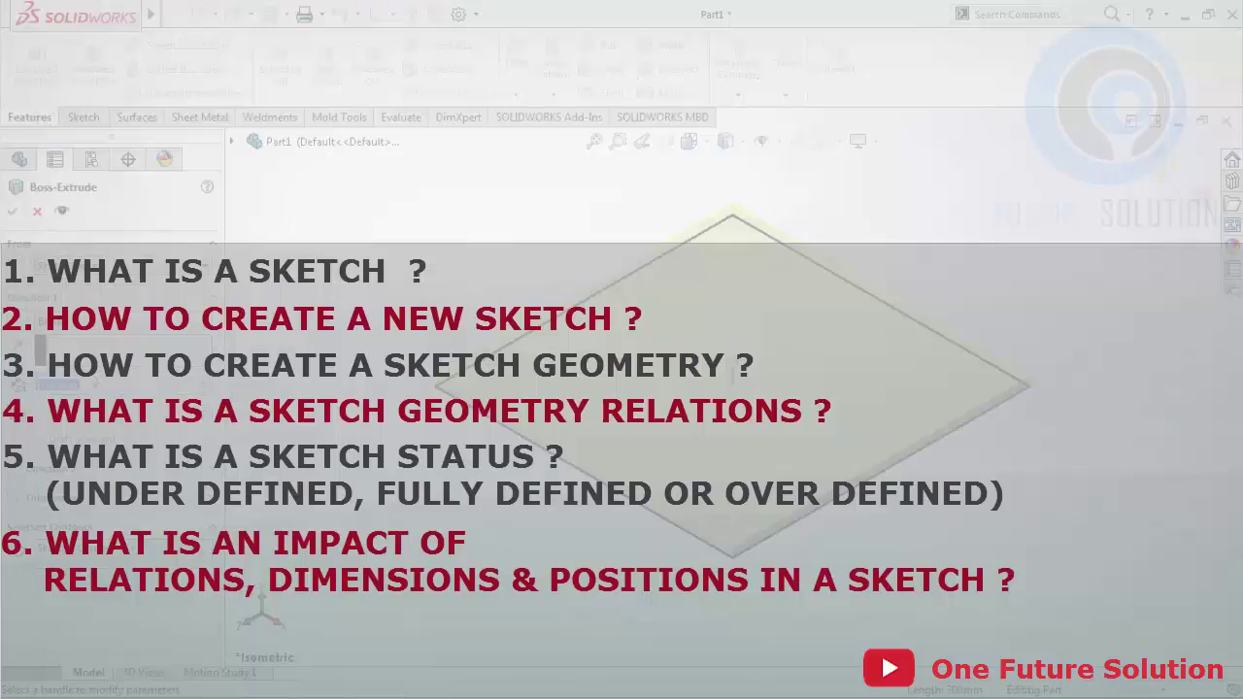
pyautogui.click(14, 212)
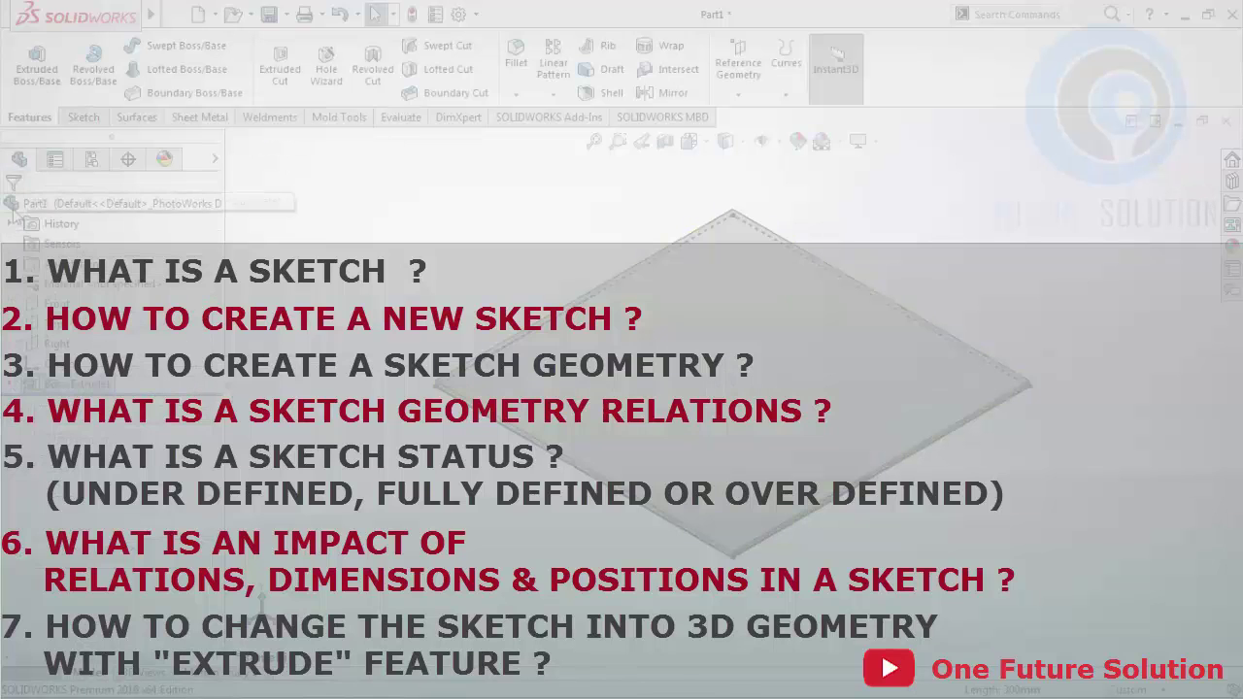
pyautogui.scroll(-2, 654, 328)
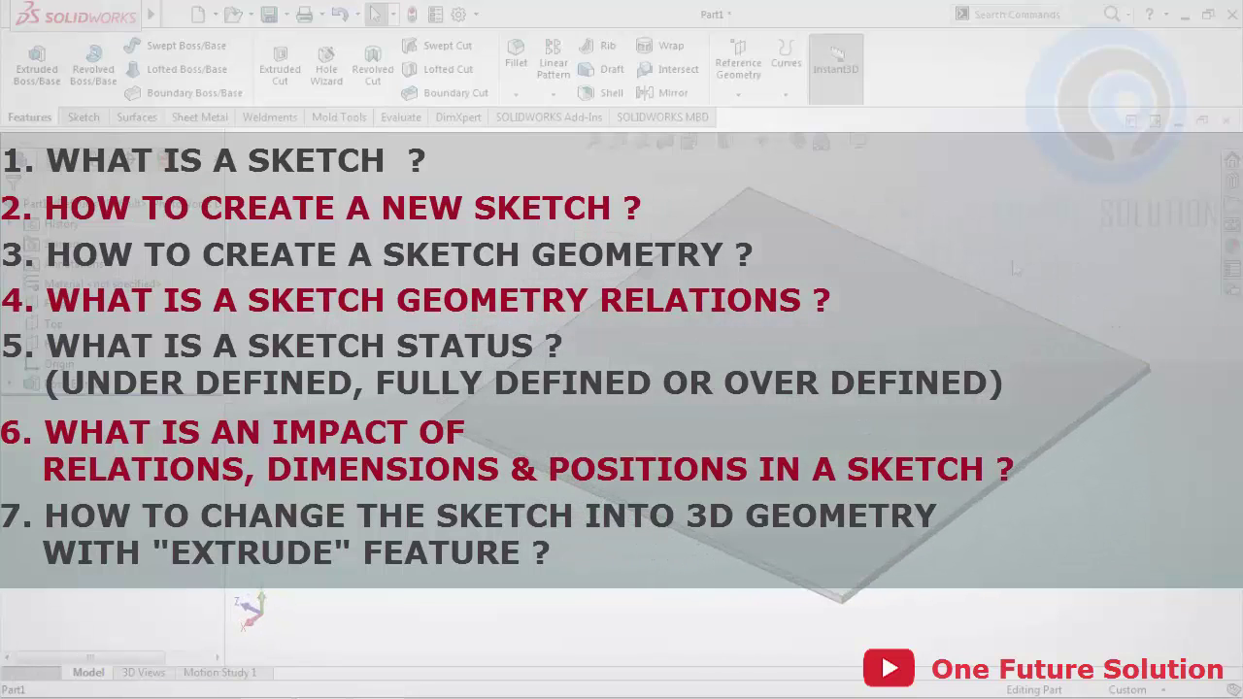
pyautogui.click(707, 146)
pyautogui.click(780, 279)
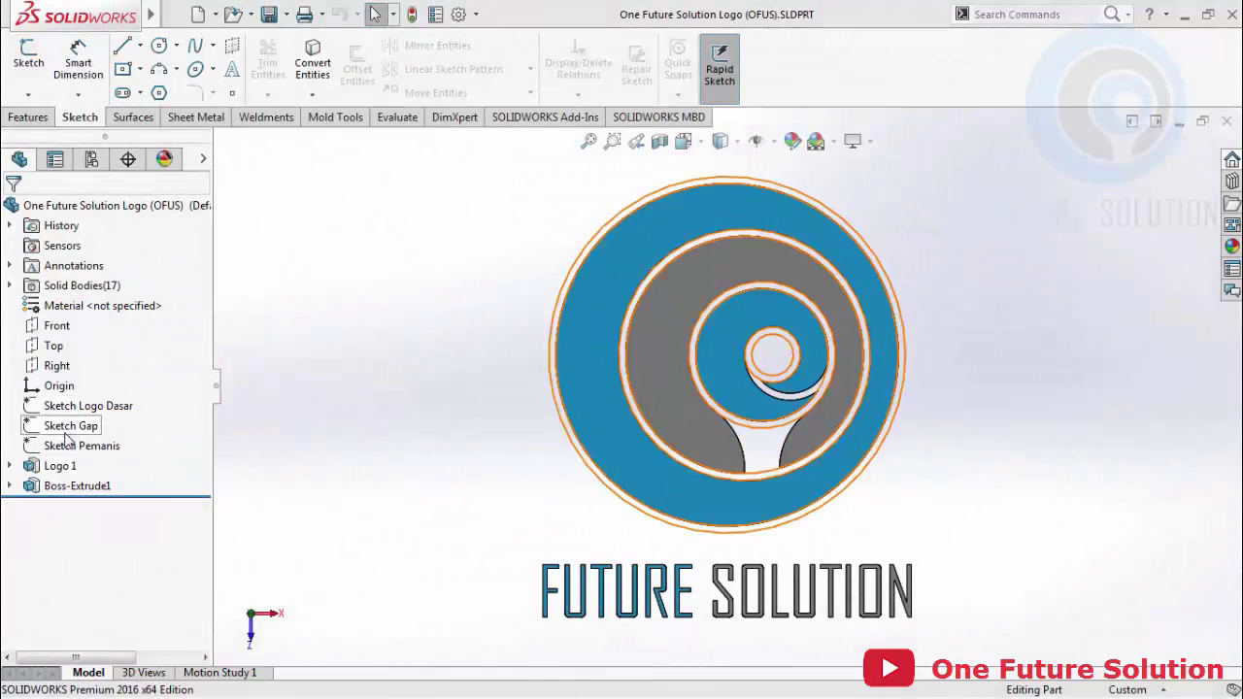
# - Examine the sketch beneath the logo's Boss-Extrude1 feature and the available sketch types
pyautogui.click(9, 486)
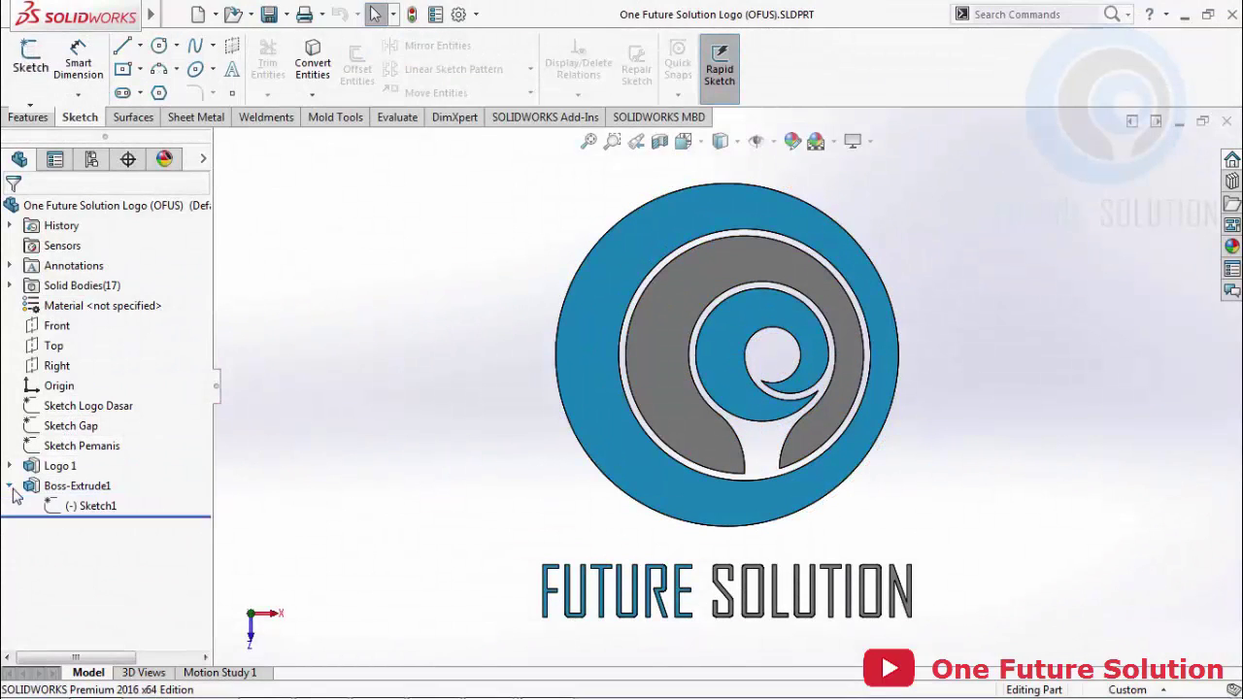
pyautogui.click(78, 487)
pyautogui.click(243, 442)
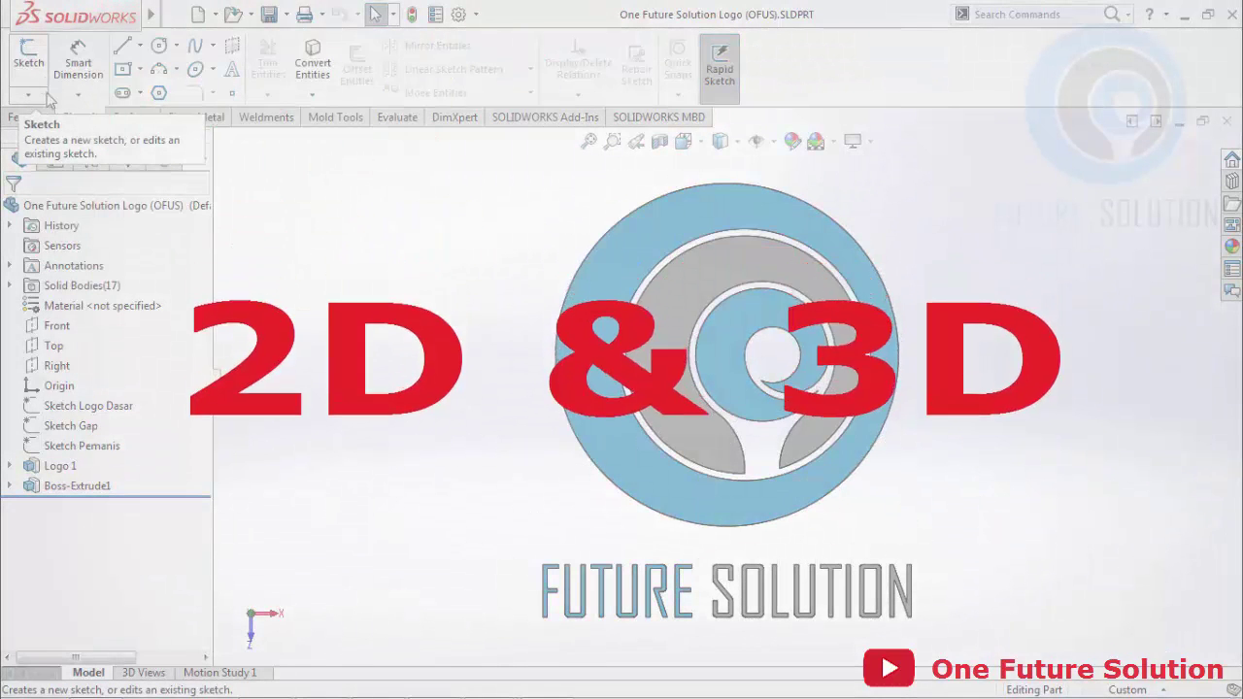
pyautogui.click(28, 94)
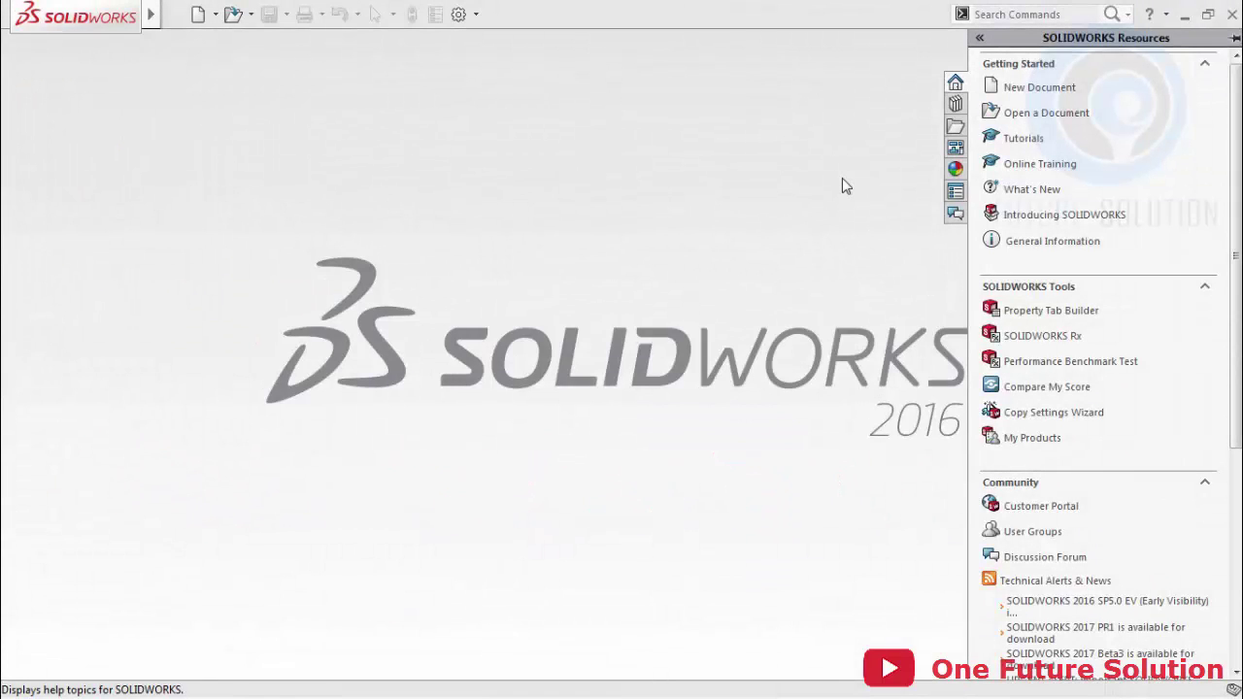
# - Create another new part document and open a sketch on its Top plane
pyautogui.click(198, 17)
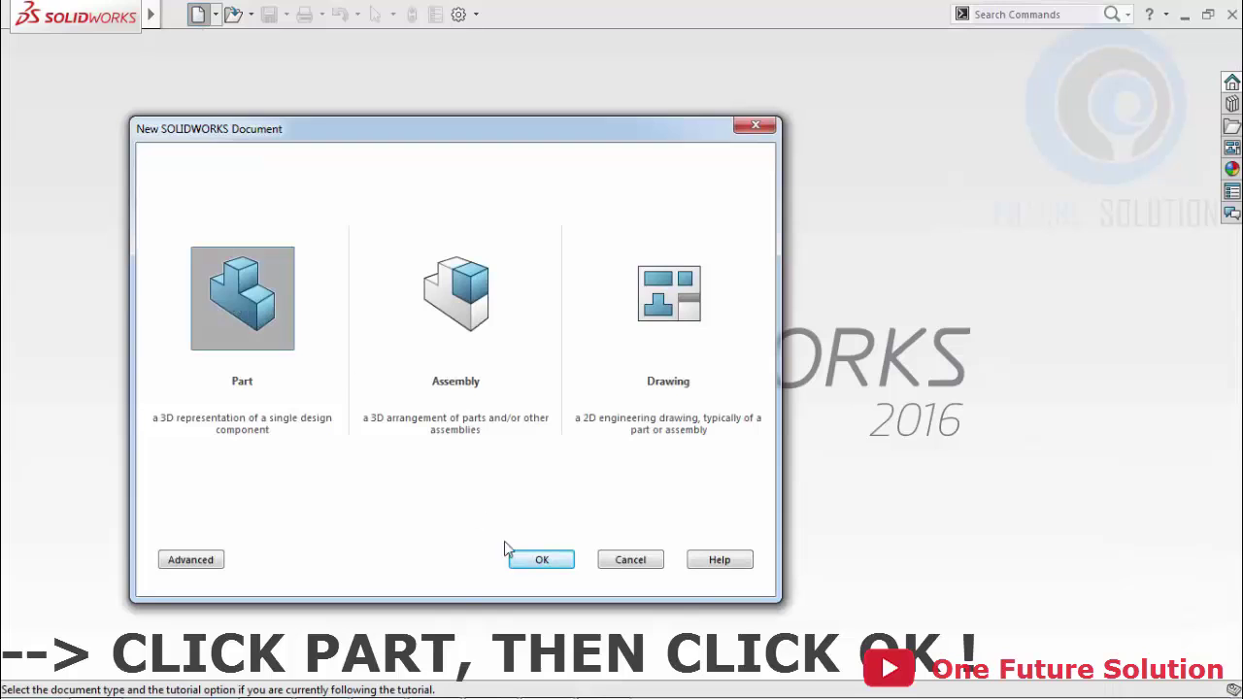
pyautogui.doubleClick(273, 301)
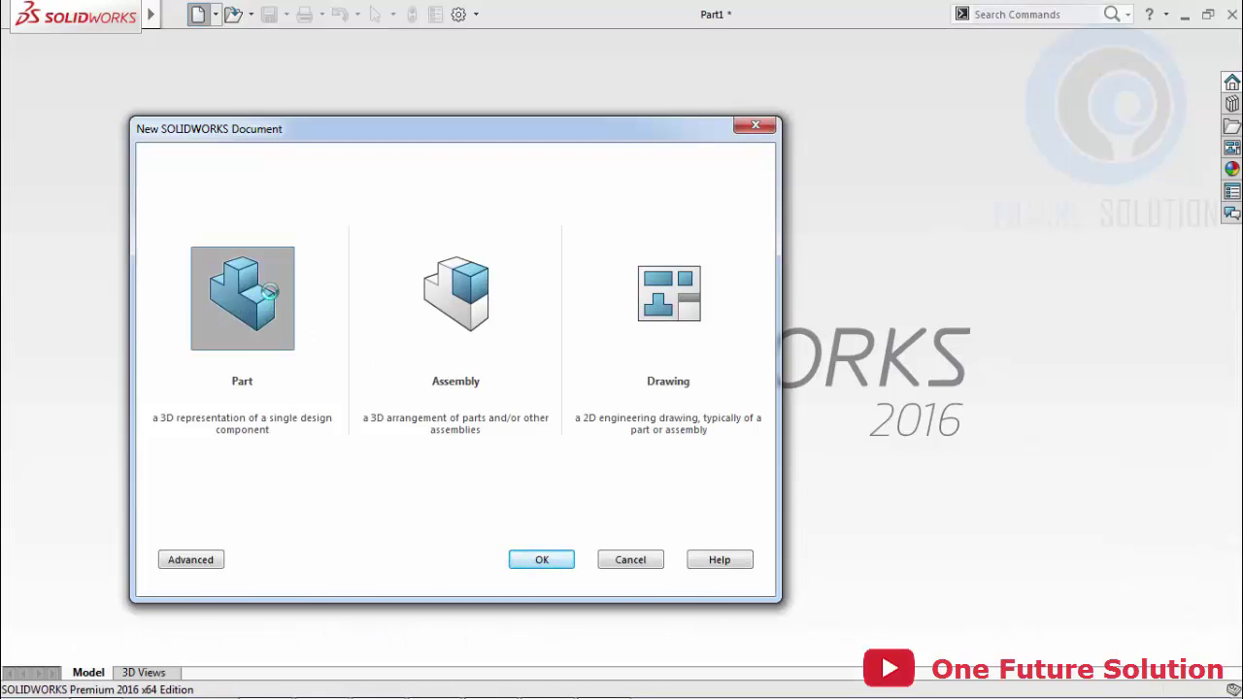
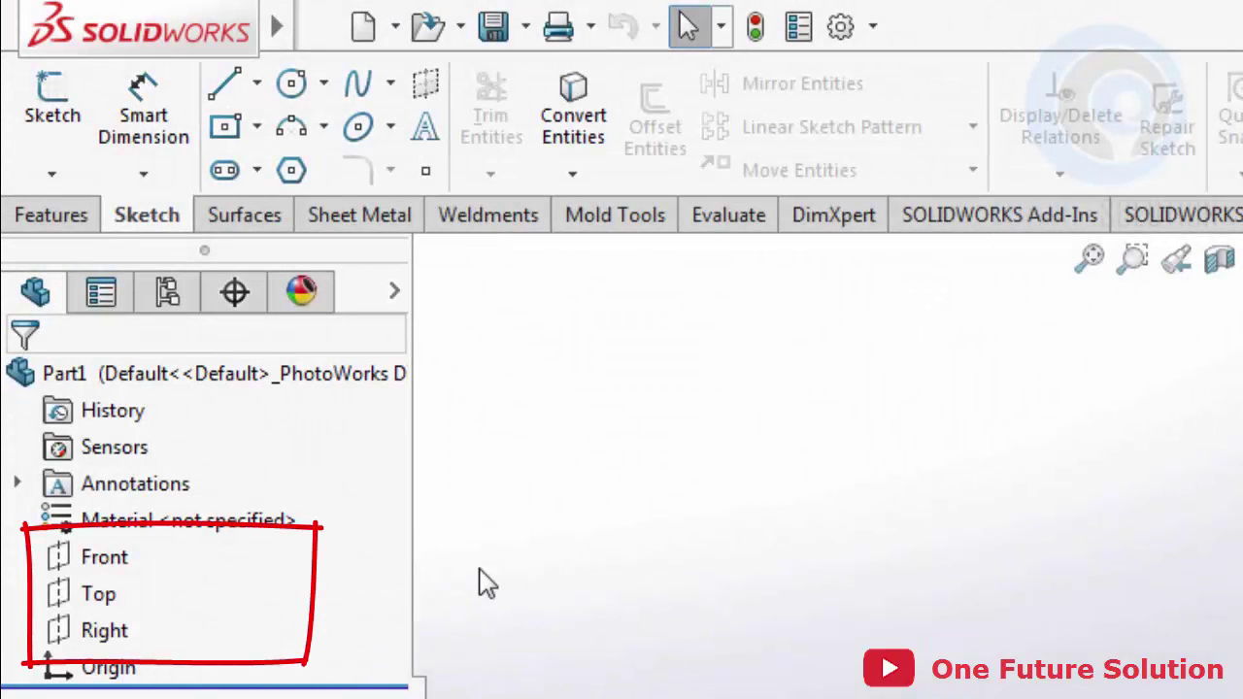
pyautogui.click(98, 599)
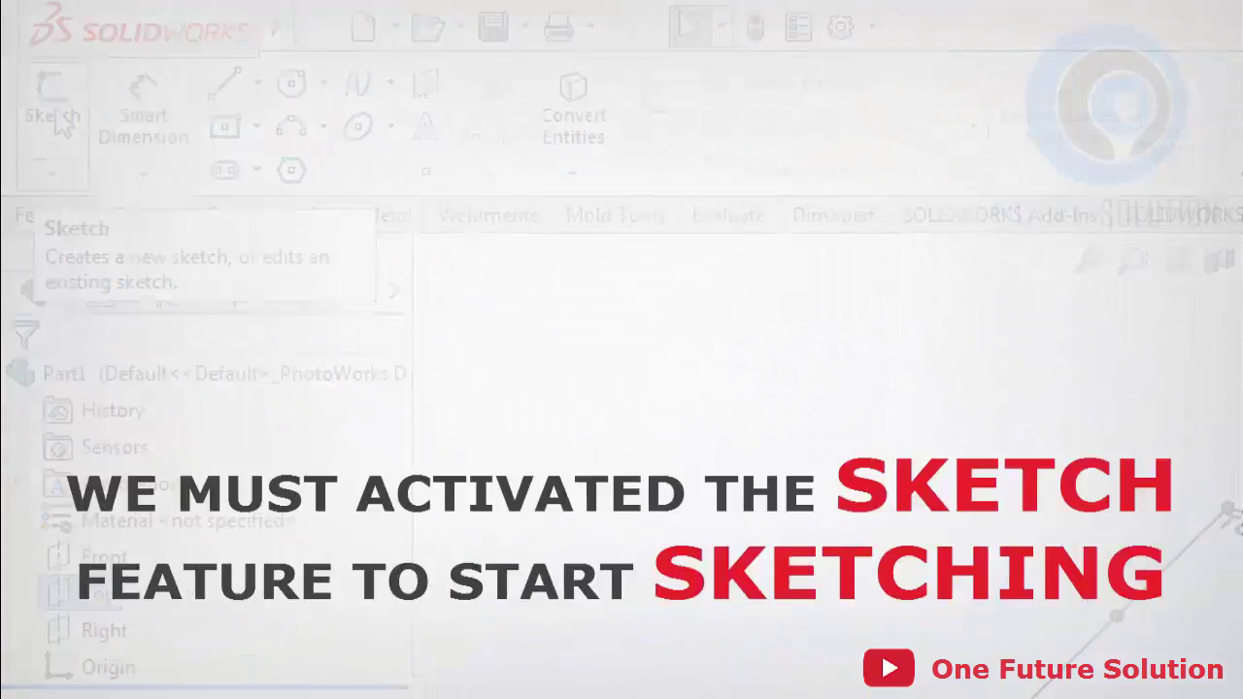
pyautogui.click(58, 119)
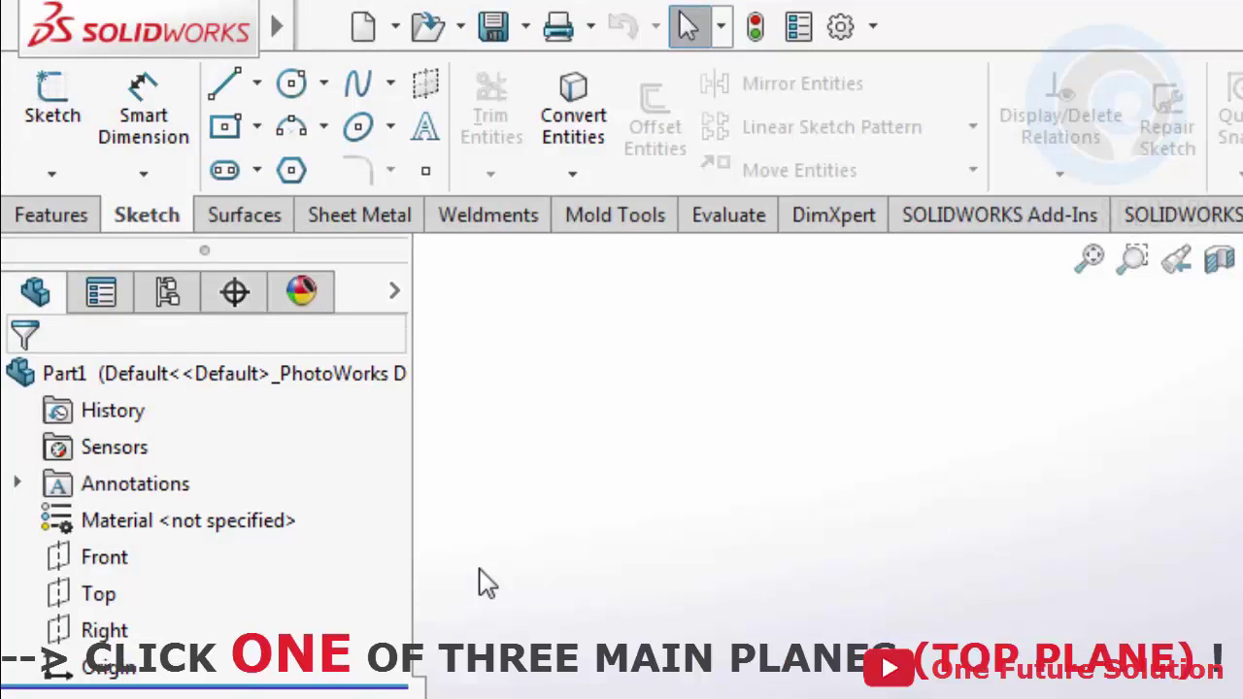
pyautogui.click(98, 596)
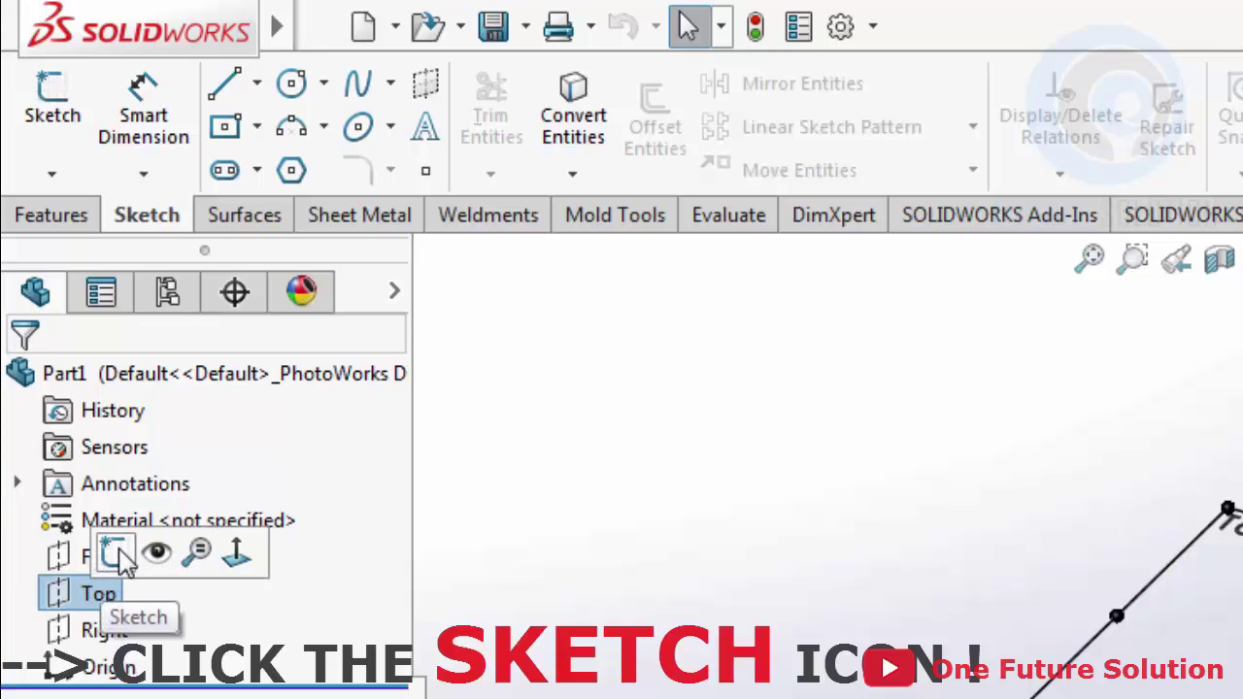
pyautogui.click(56, 115)
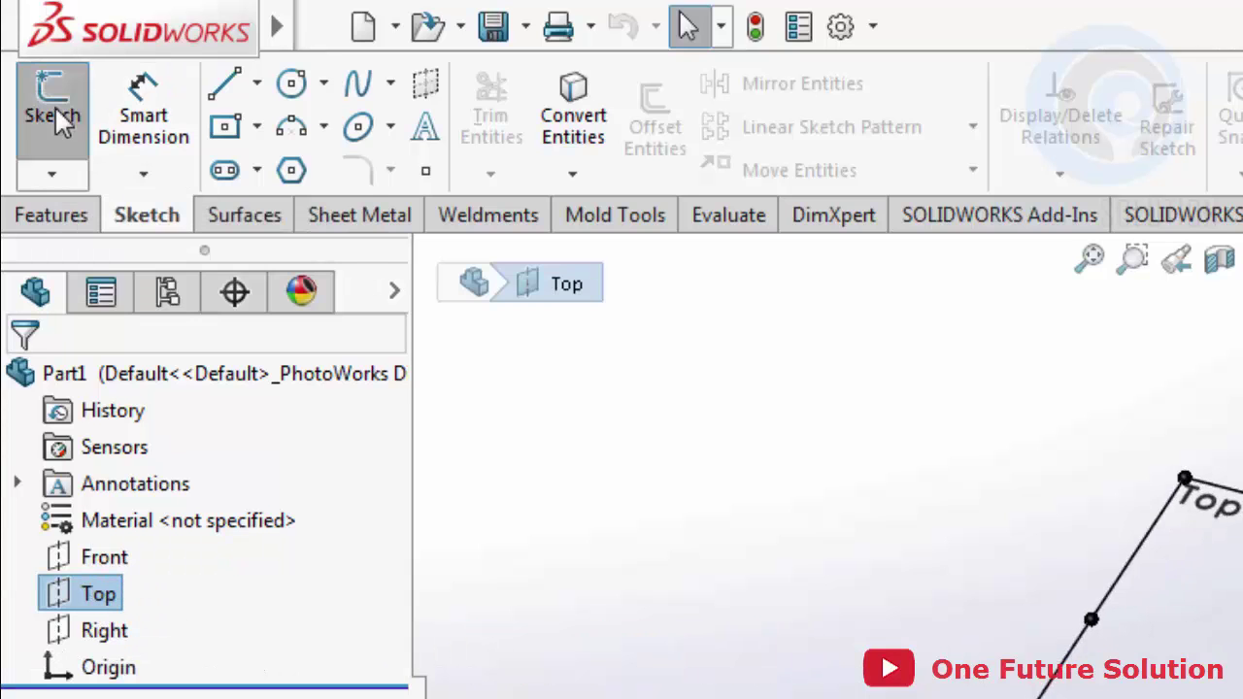
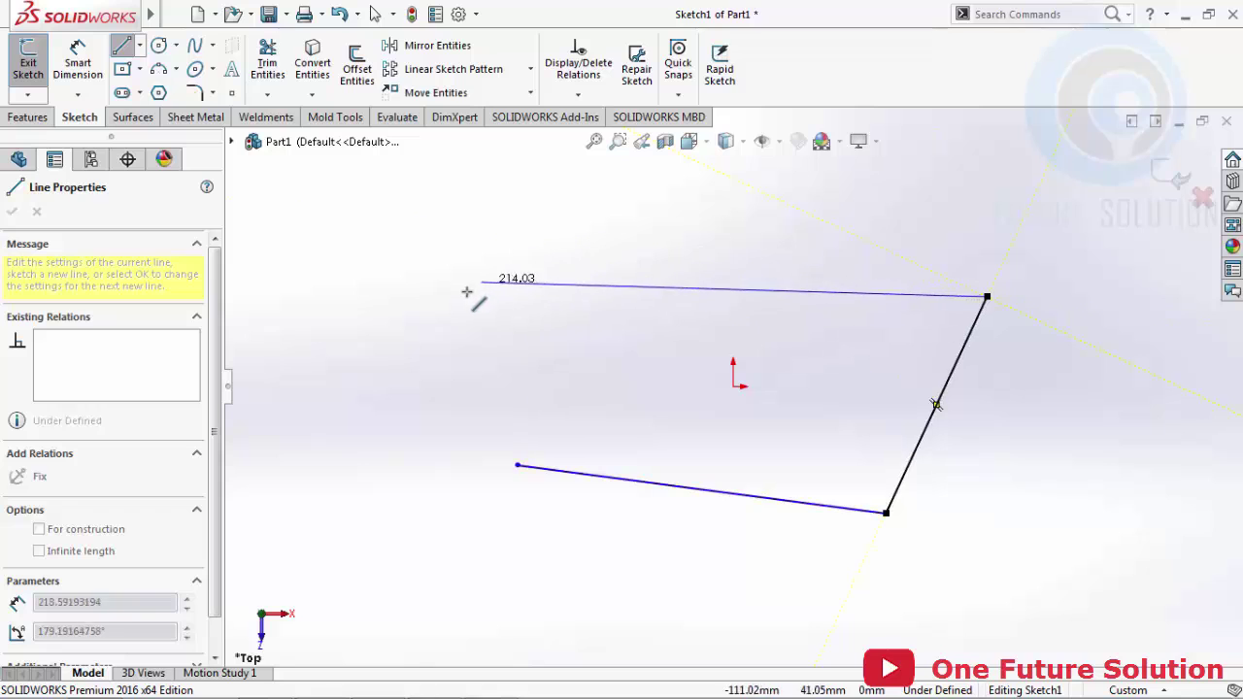
# - Close the irregular four-sided outline with upper and left lines about 229 and 89 mm long, and draw a separate horizontal line about 135 mm long below
pyautogui.click(447, 268)
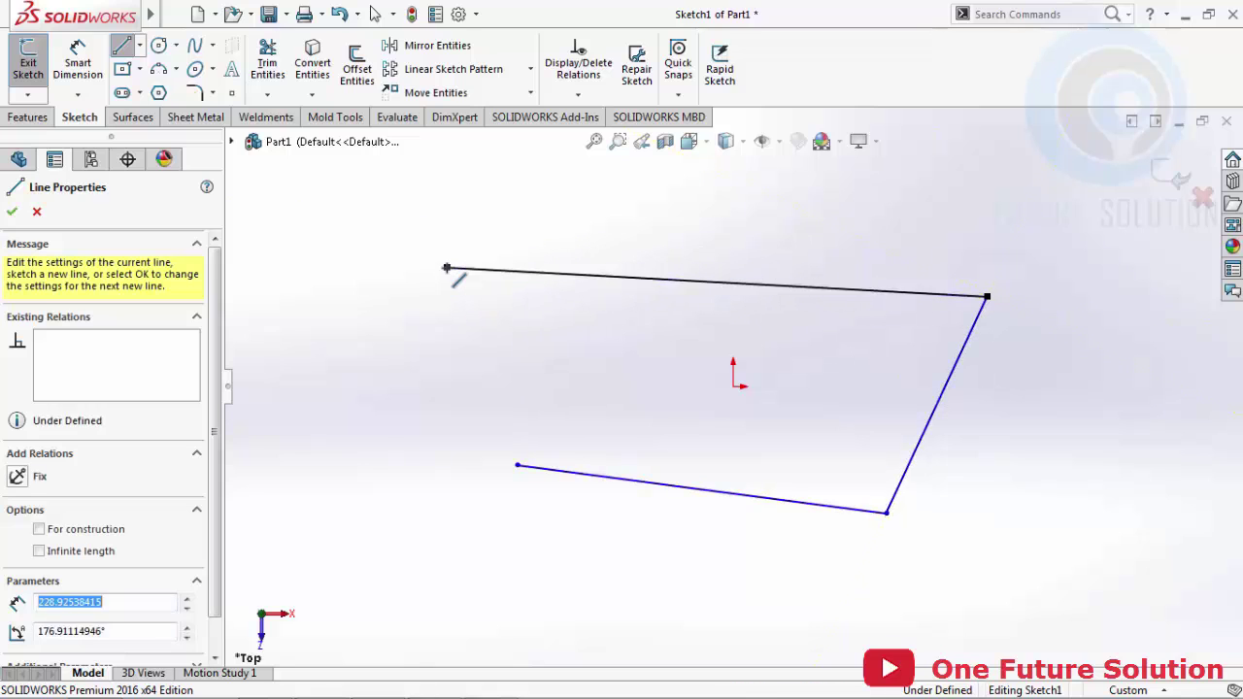
pyautogui.click(518, 466)
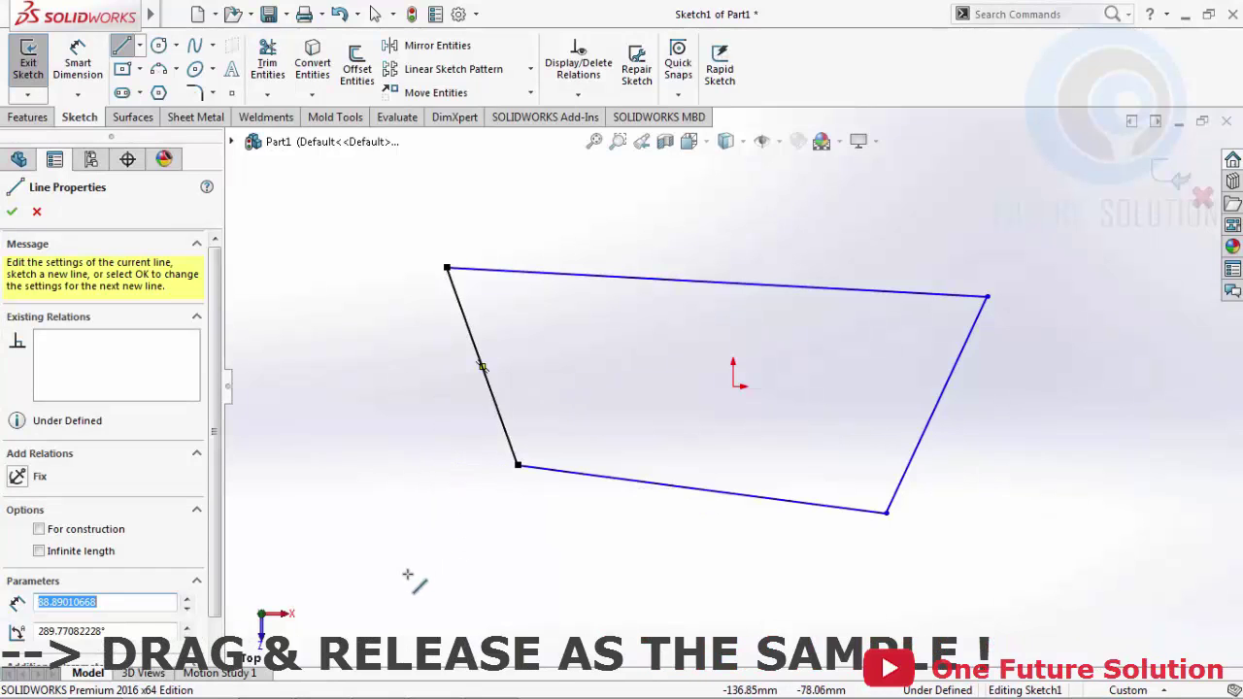
pyautogui.moveTo(402, 588); pyautogui.dragTo(720, 580)
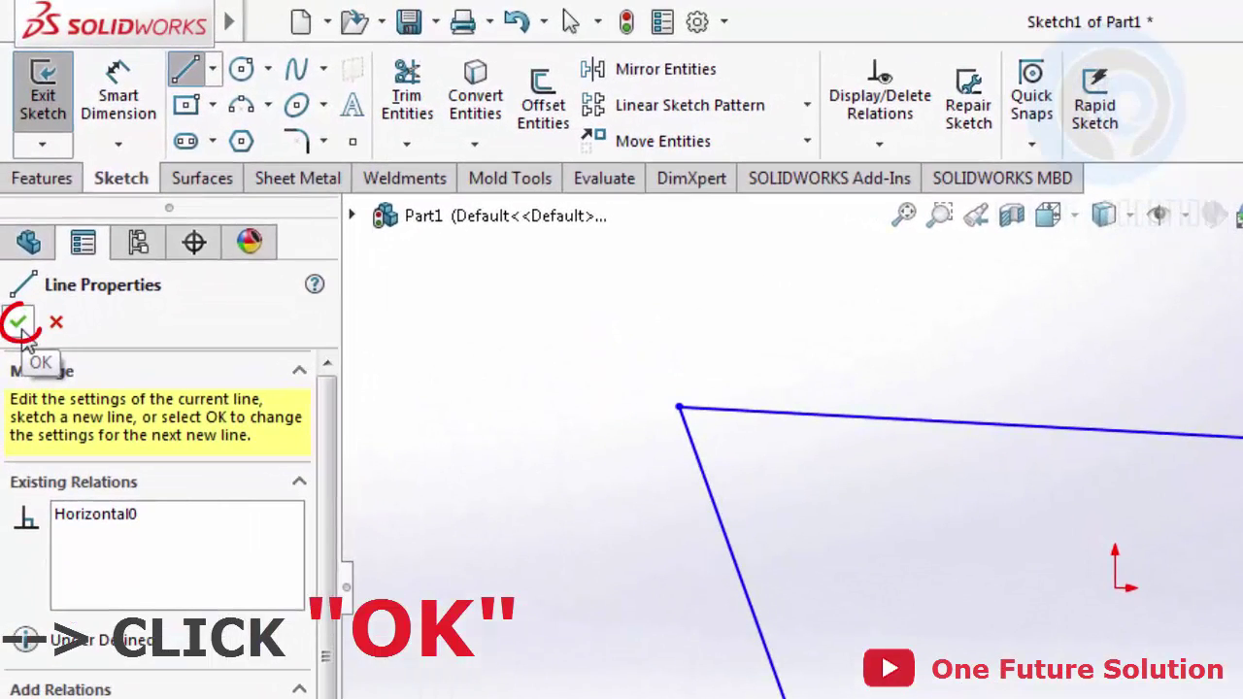
pyautogui.rightClick(494, 524)
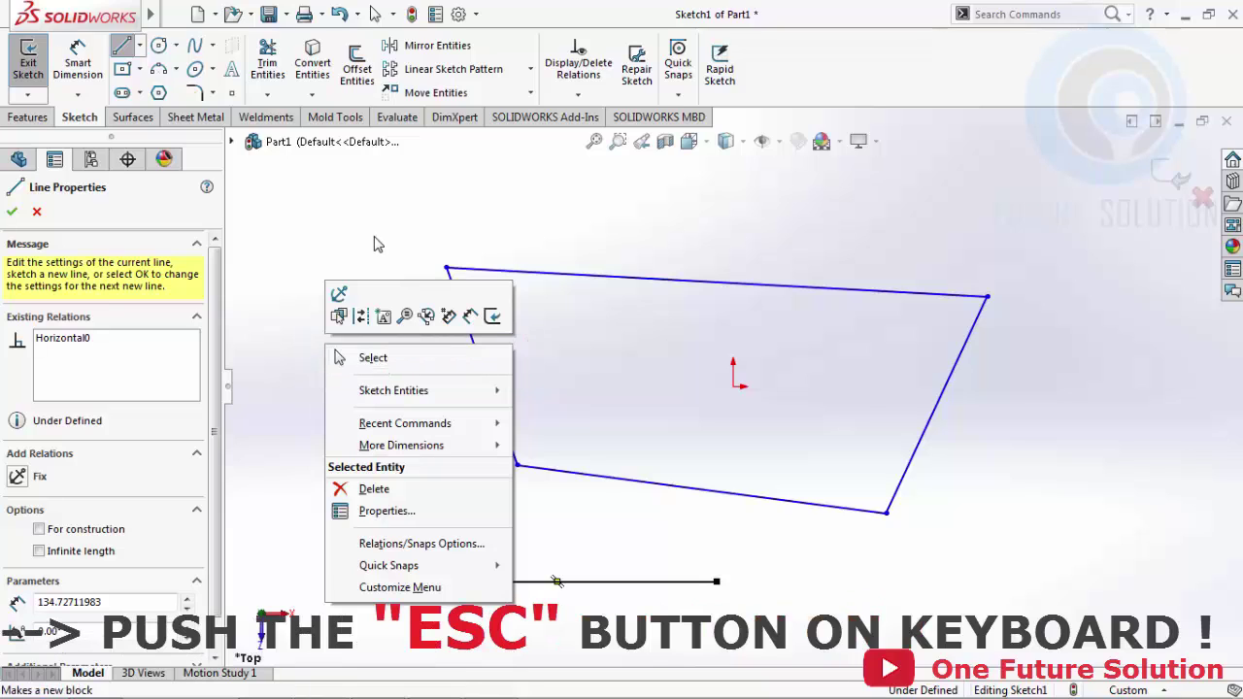
pyautogui.press('Escape')
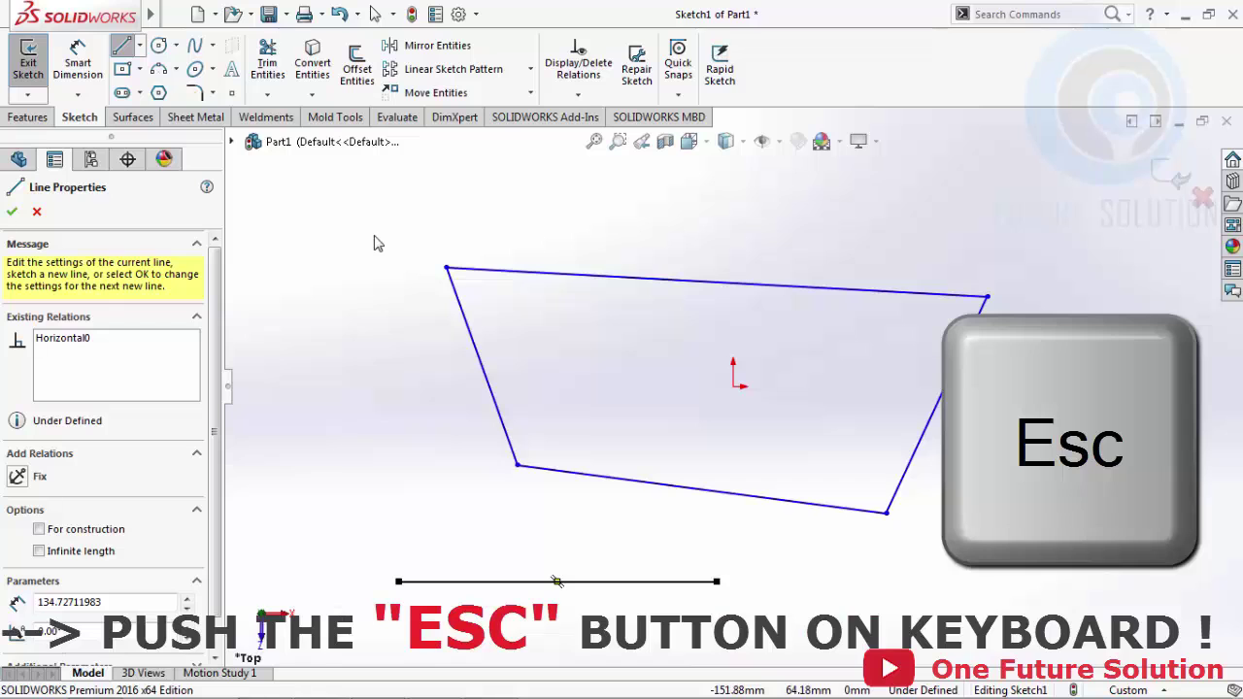
pyautogui.press('Escape')
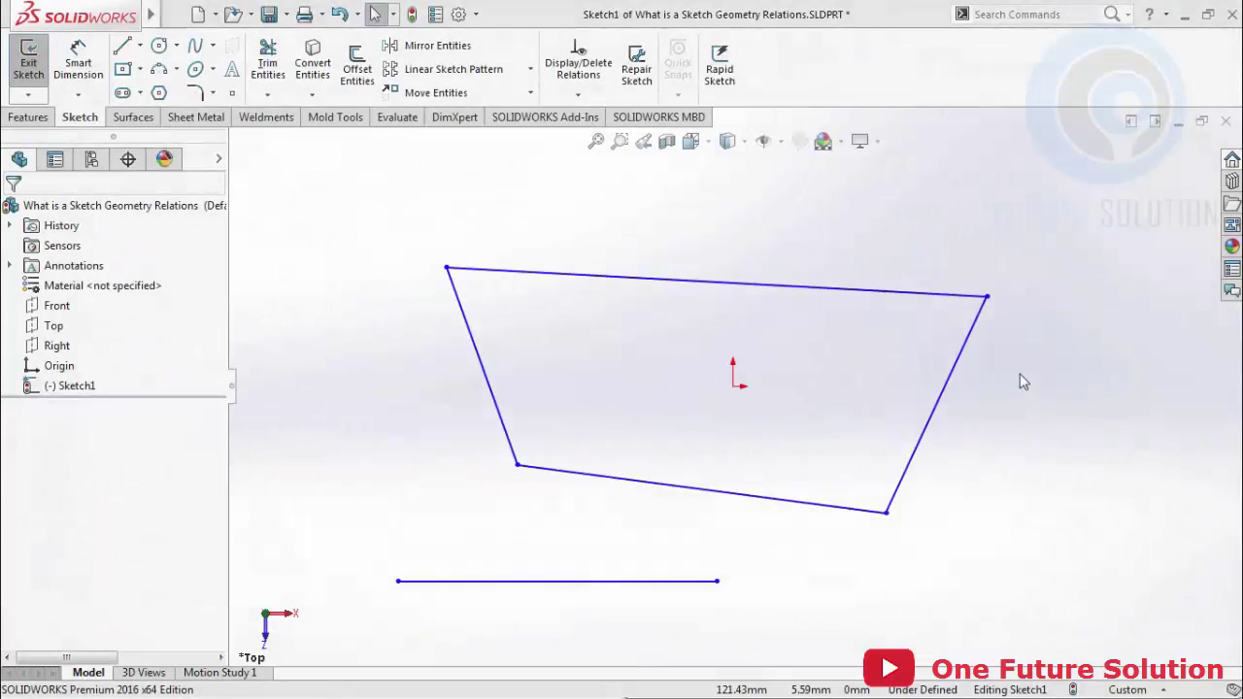
# - Add a Vertical relation to the slanted left line of the four-sided outline
pyautogui.click(493, 406)
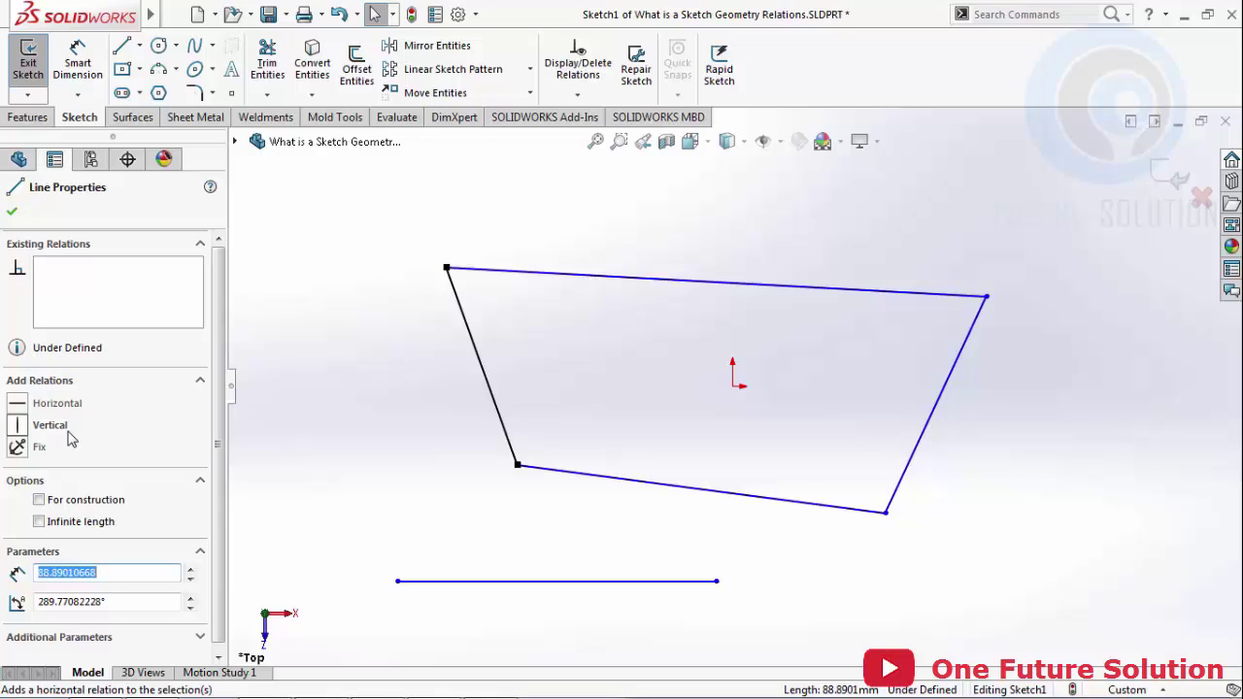
pyautogui.click(20, 428)
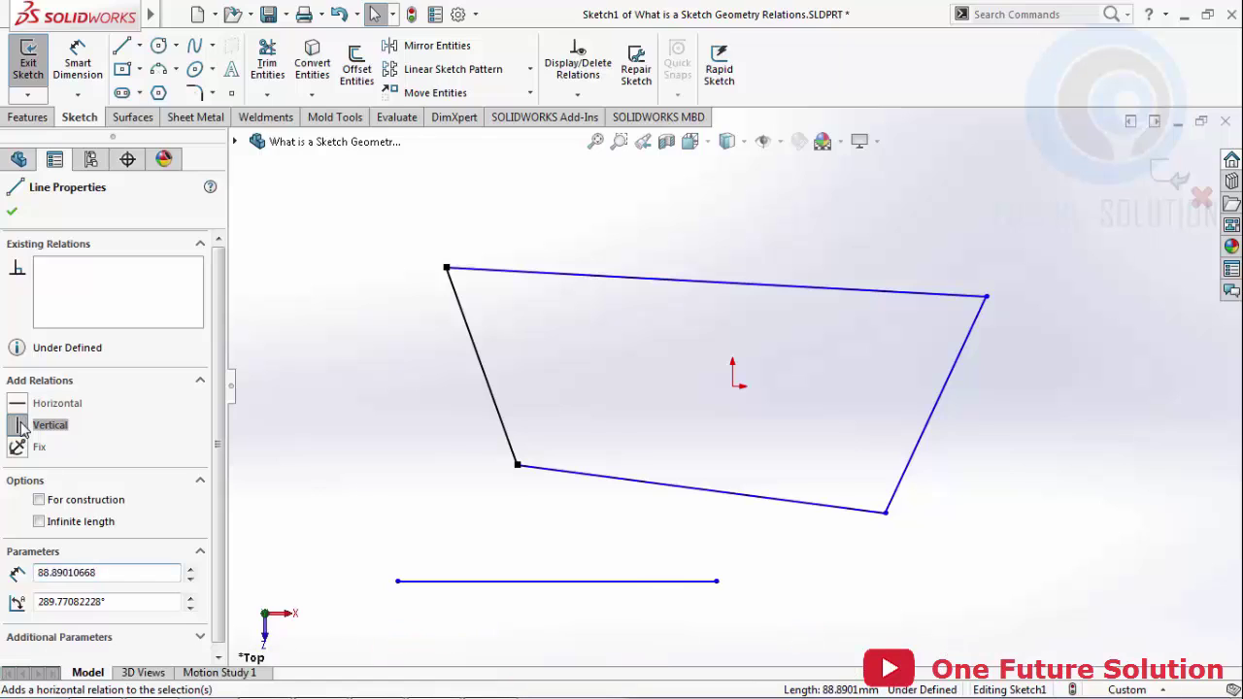